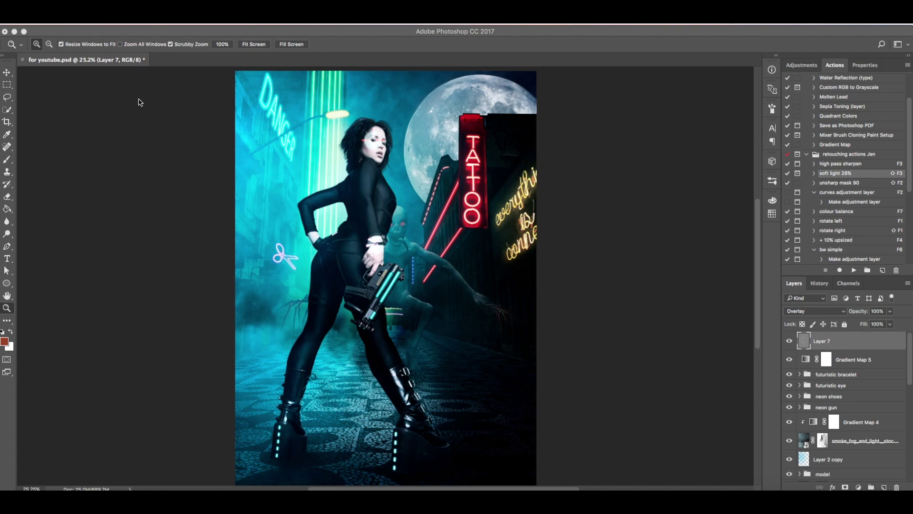
- Create a new blank white 2500 × 3500 px document at 300 ppi from the preset
click(113, 110)
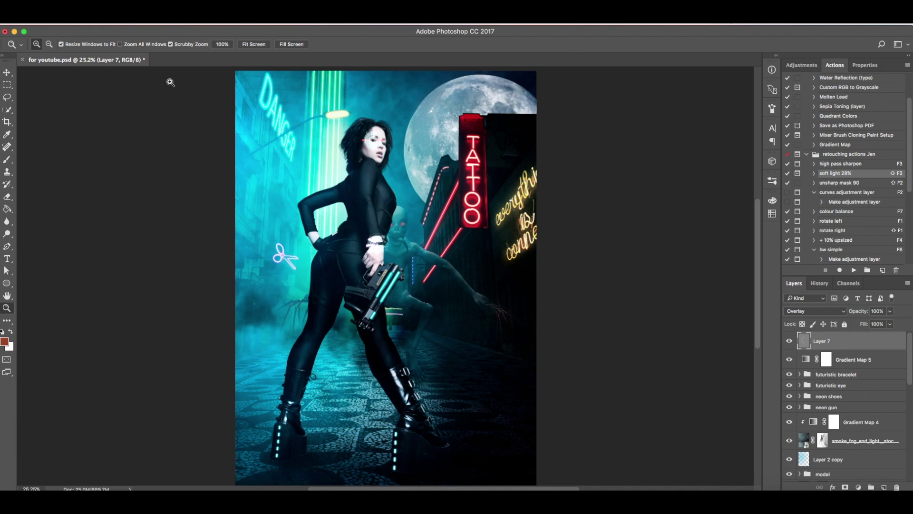
click(86, 24)
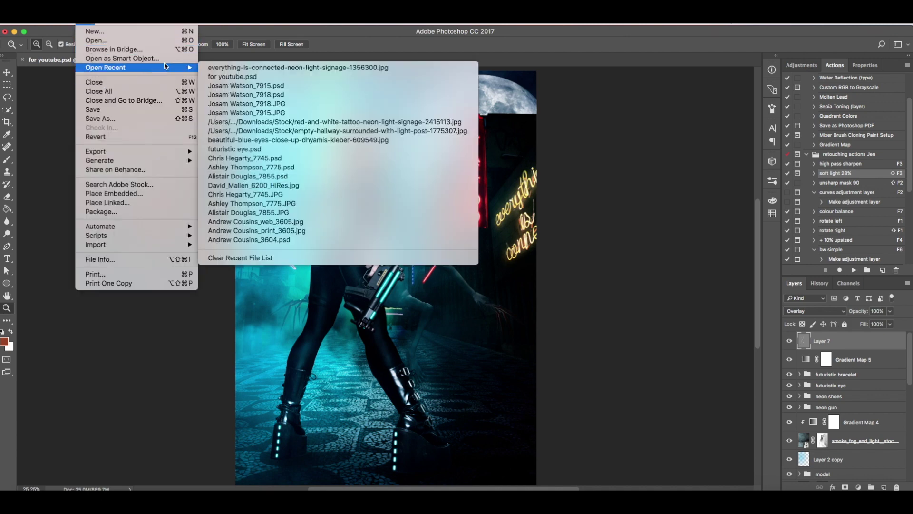
click(176, 35)
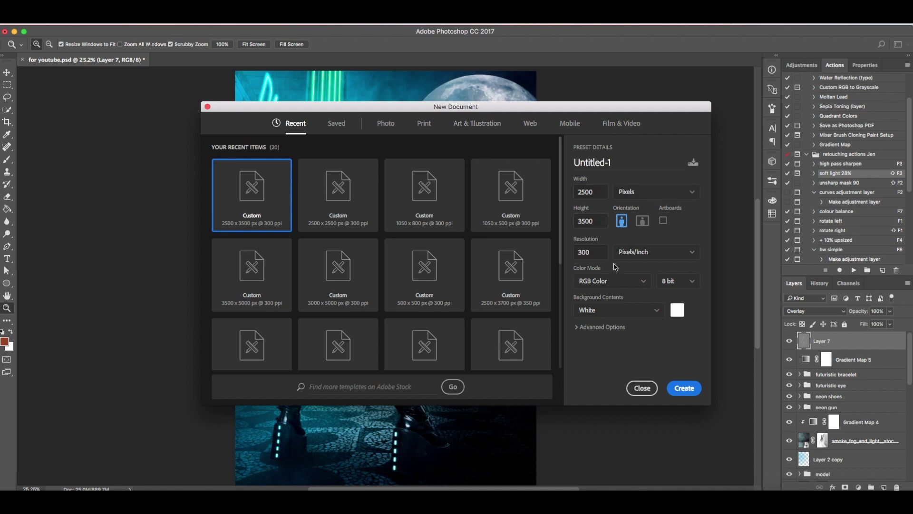
click(685, 388)
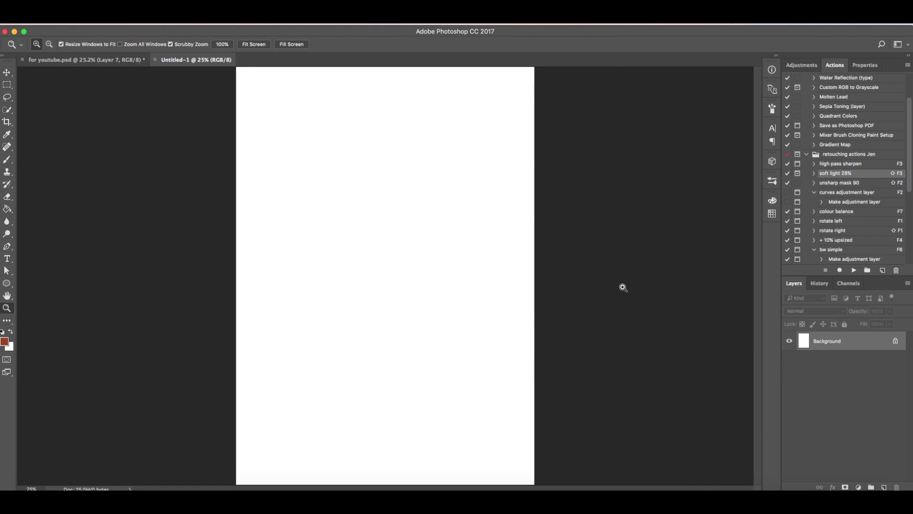
- Place the empty cobbled street photo from the stock folder into the document
click(42, 488)
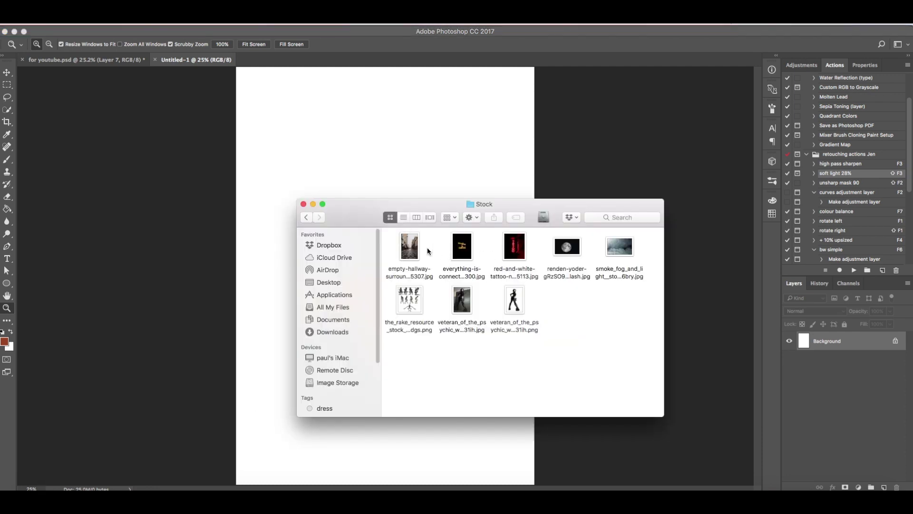
drag(410, 245, 316, 158)
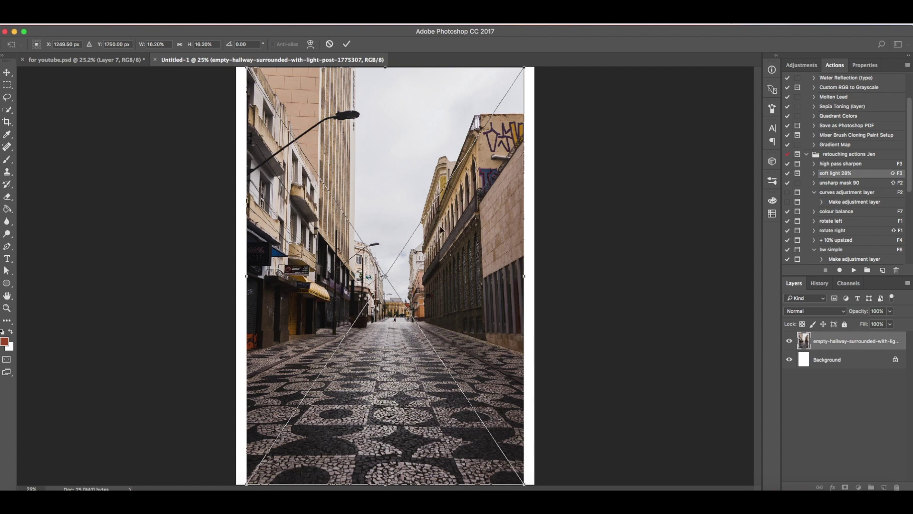
click(347, 44)
- Zoom out, then scale the street photo up and shift it down to cover the canvas
key(z)
key(super+minus)
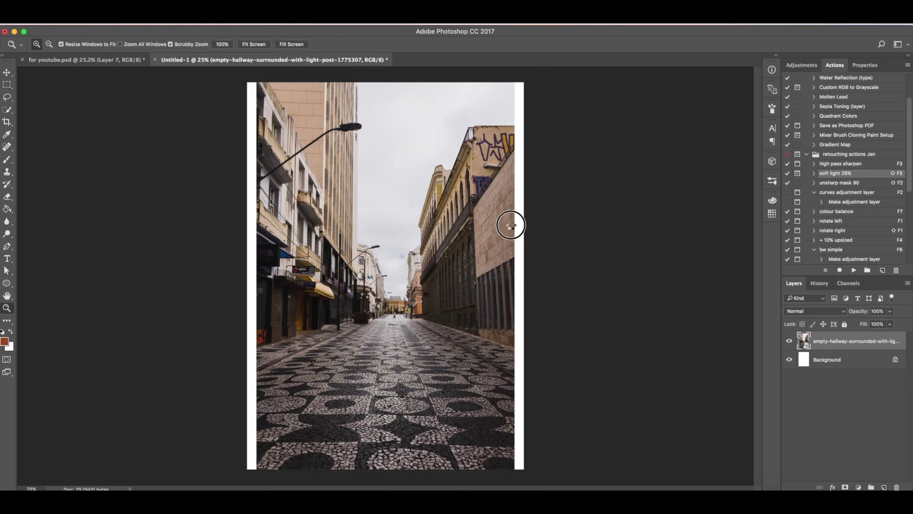
key(v)
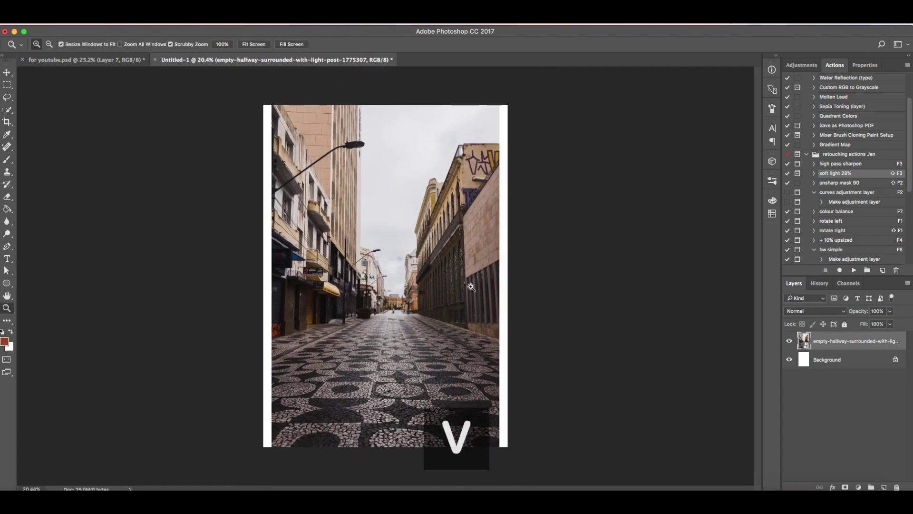
drag(499, 106, 517, 90)
drag(272, 91, 257, 69)
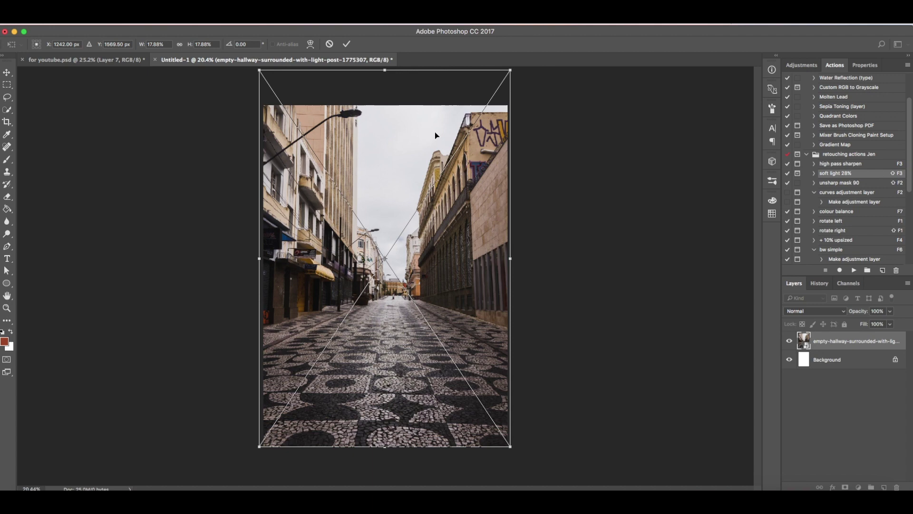
drag(431, 131, 433, 169)
drag(510, 294, 515, 295)
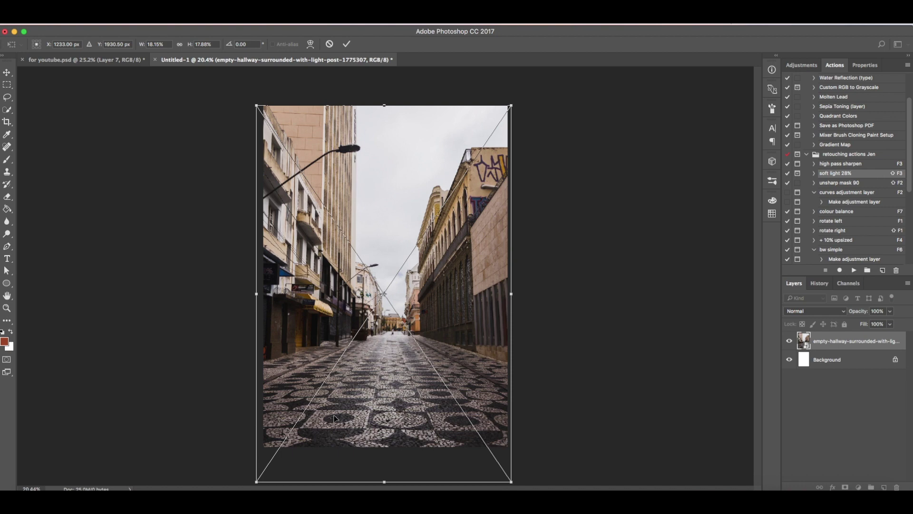
- Spread the street photo's bottom corners outward with a Perspective transform and commit it
right_click(422, 395)
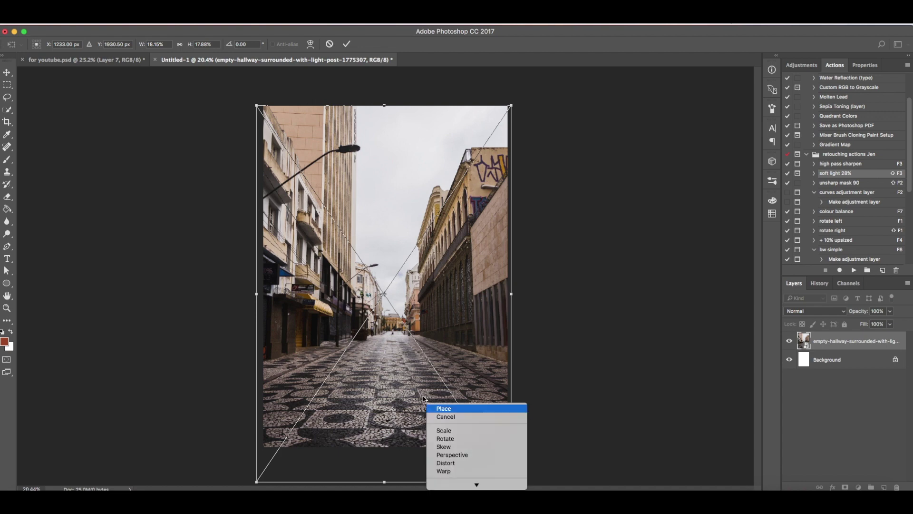
click(423, 397)
right_click(421, 395)
click(447, 449)
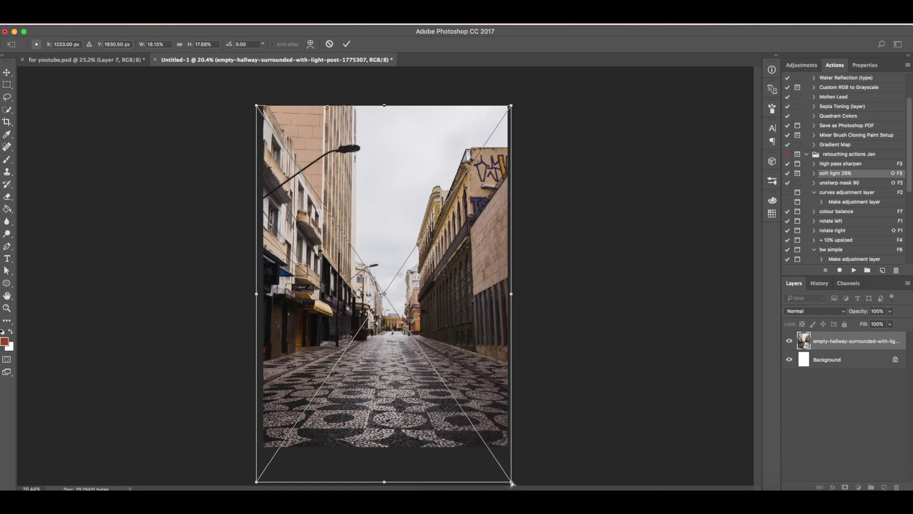
mouse_move(512, 483)
mouse_down()
mouse_move(524, 482)
mouse_move(514, 481)
mouse_up()
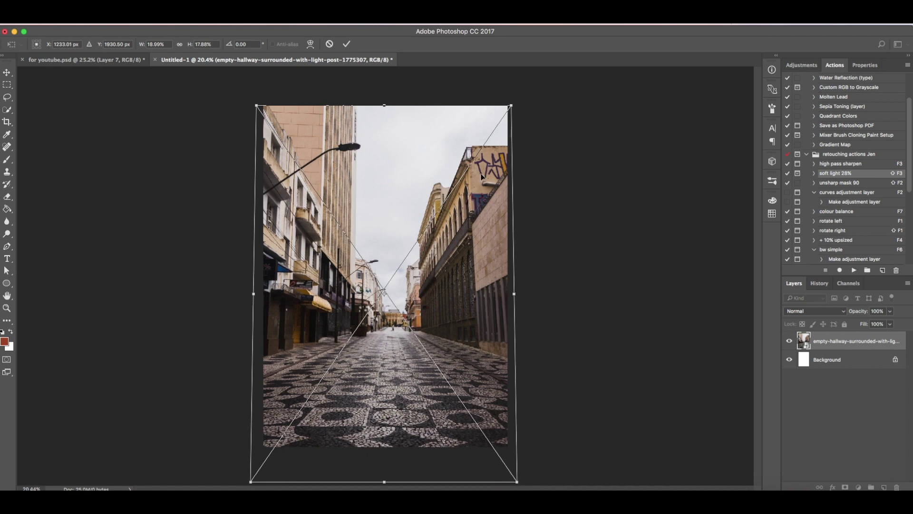
click(346, 44)
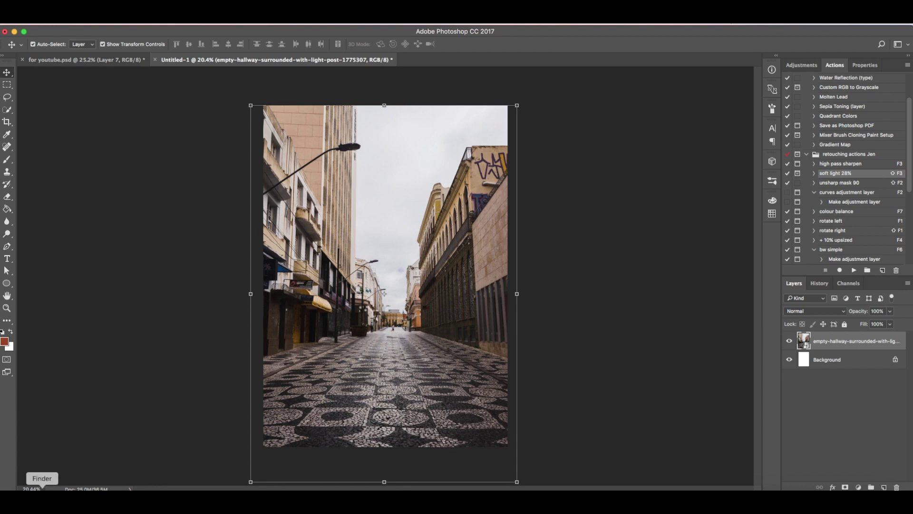
click(41, 497)
drag(513, 307, 342, 215)
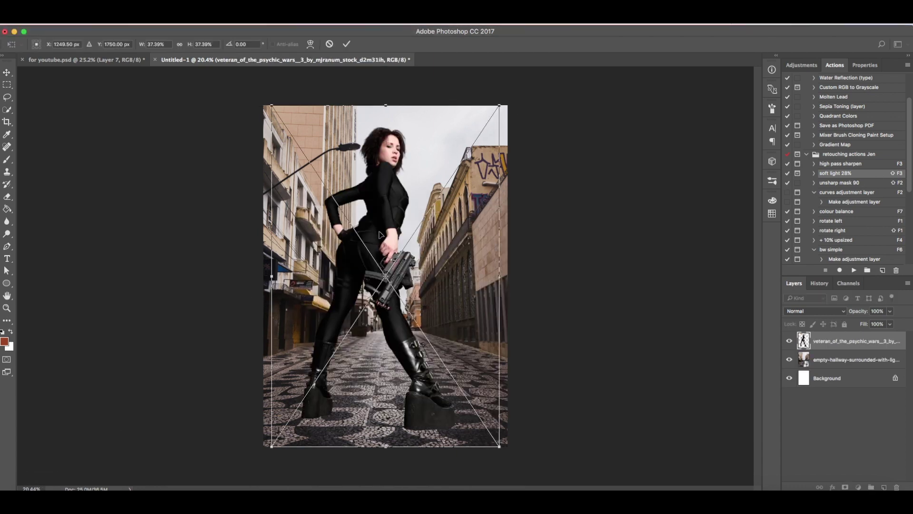
mouse_move(375, 250)
mouse_down()
mouse_move(367, 250)
mouse_move(373, 260)
mouse_up()
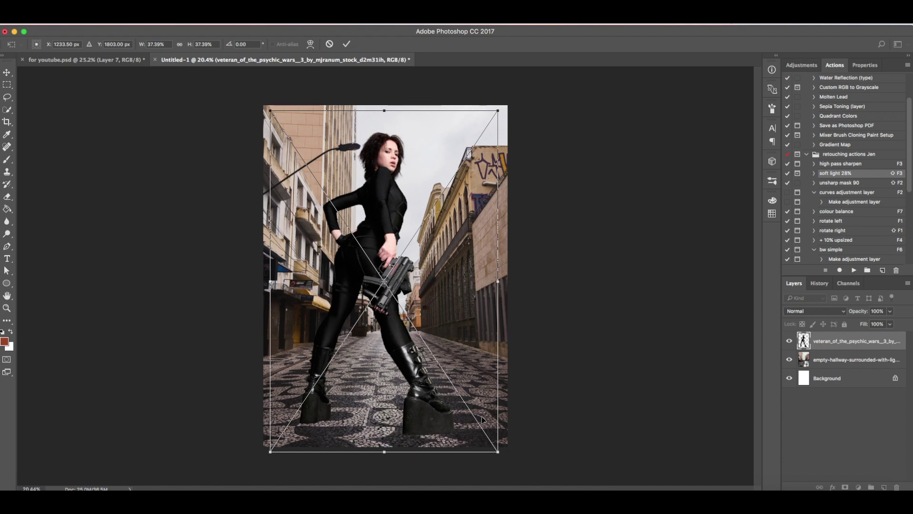
click(332, 45)
key(z)
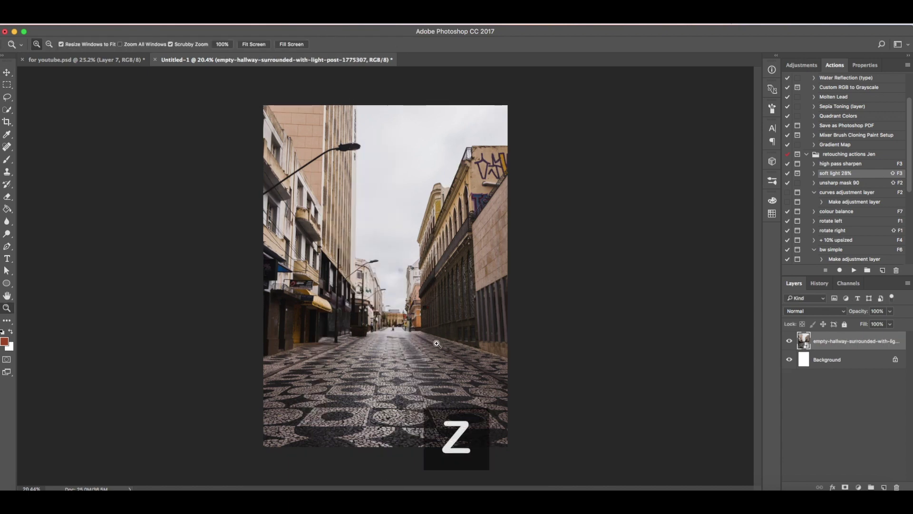
- Rename the street photo layer to 'background'
mouse_move(437, 344)
mouse_down()
mouse_move(452, 341)
mouse_move(442, 339)
mouse_up()
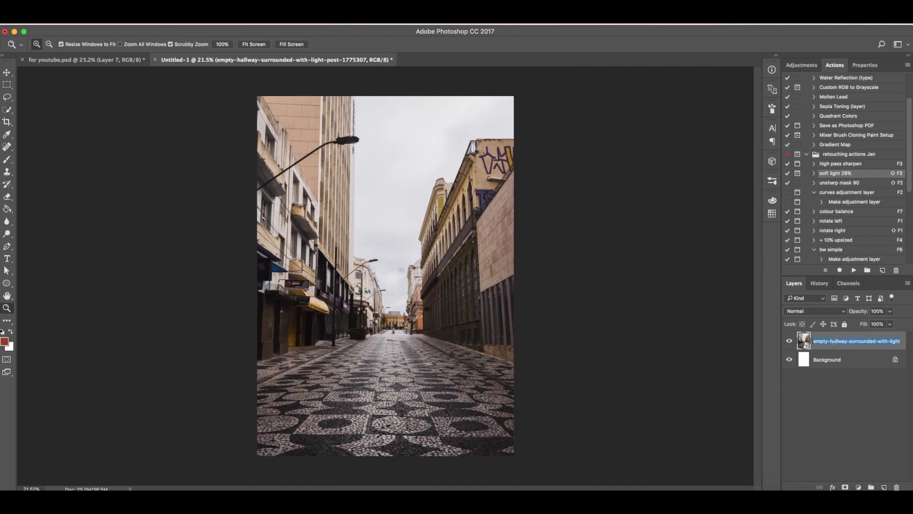
text(background)
key(Return)
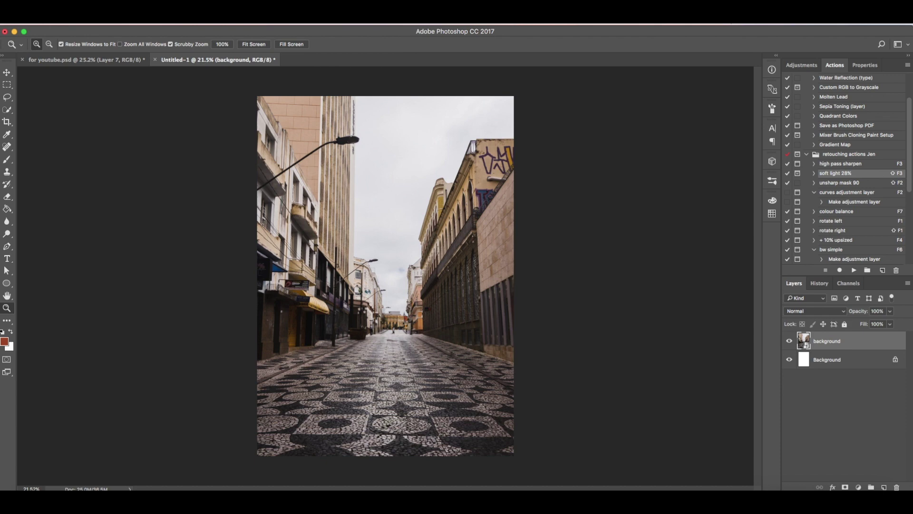
- Create a layer group named 'bg' and move the background layer into it
click(872, 487)
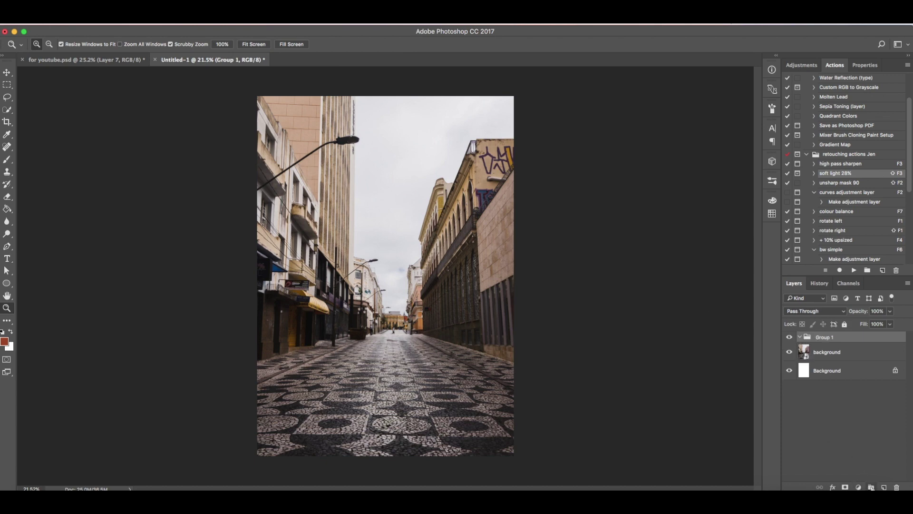
double_click(824, 338)
text(bg)
key(Return)
drag(815, 353, 818, 339)
click(808, 337)
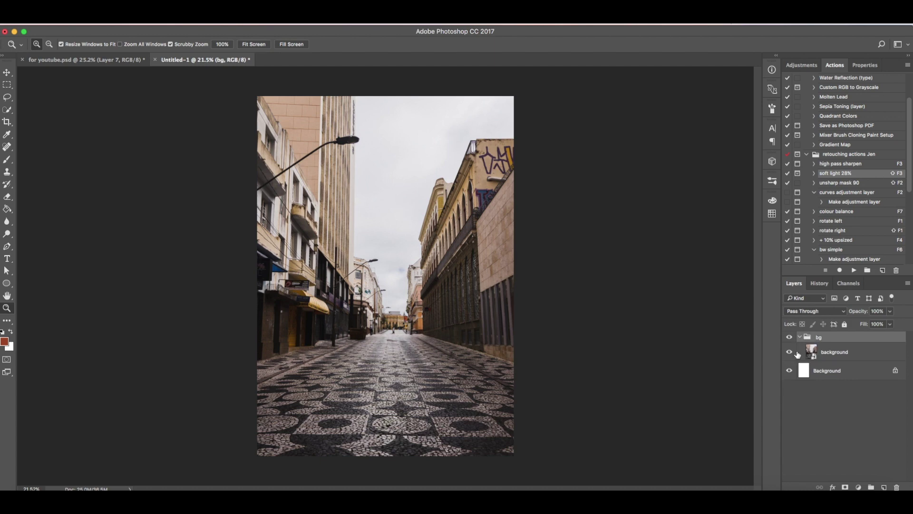
click(826, 356)
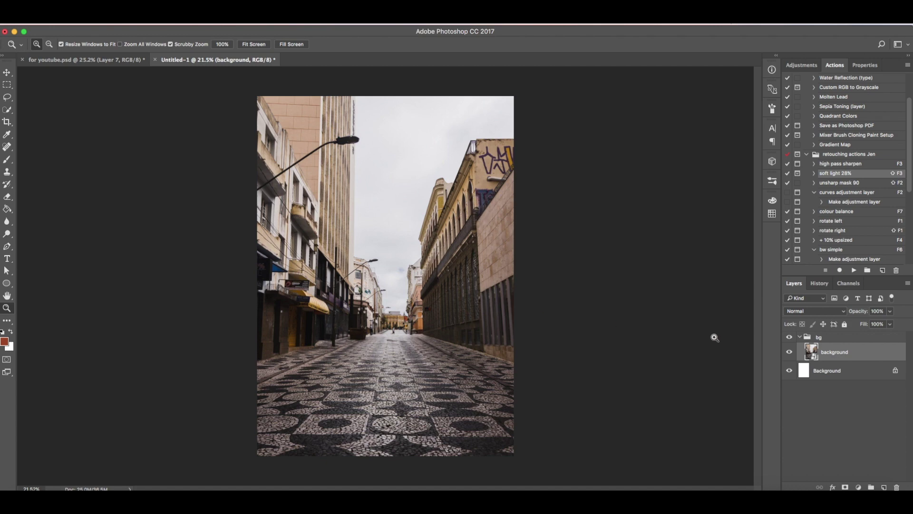
- Add a Brightness/Contrast adjustment layer with Brightness -150 and Contrast -9
click(858, 488)
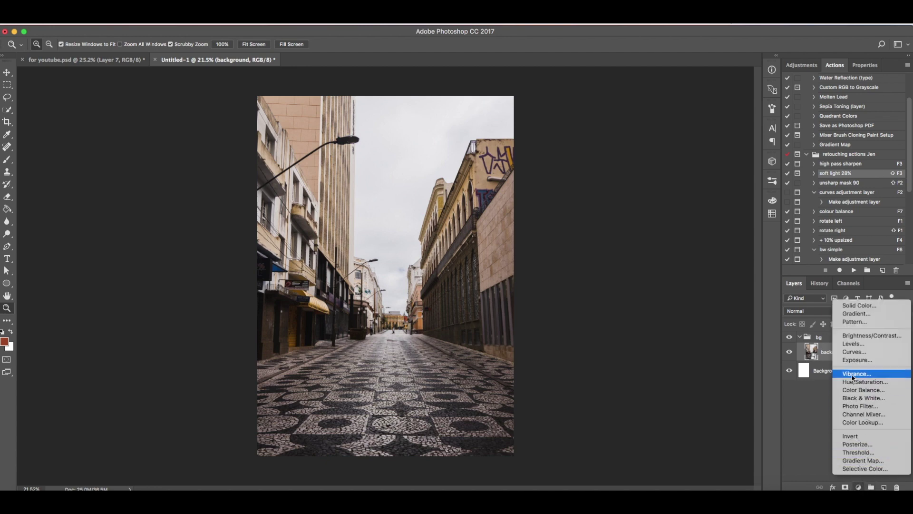
click(855, 336)
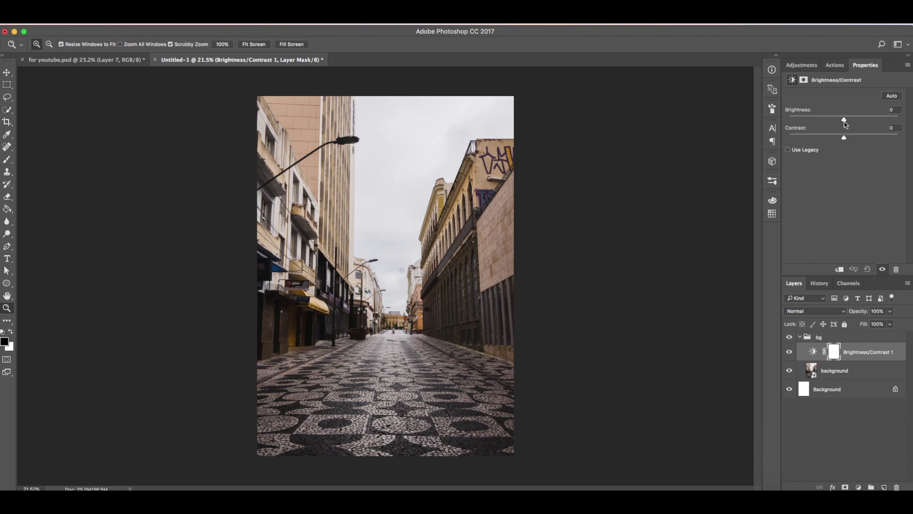
click(892, 110)
text(-150)
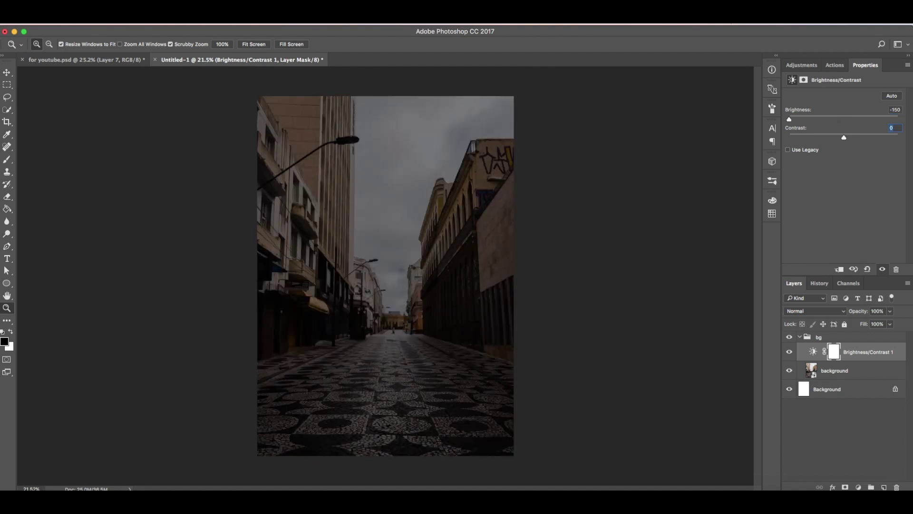
text(-9)
click(858, 487)
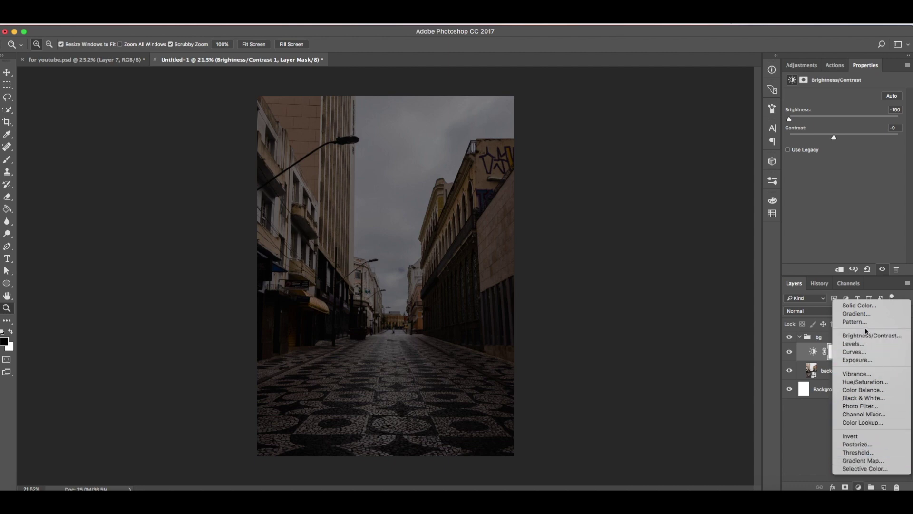
- Add a Curves layer with an S-curve, points 99→78 and 160→173, comparing before and after
click(859, 353)
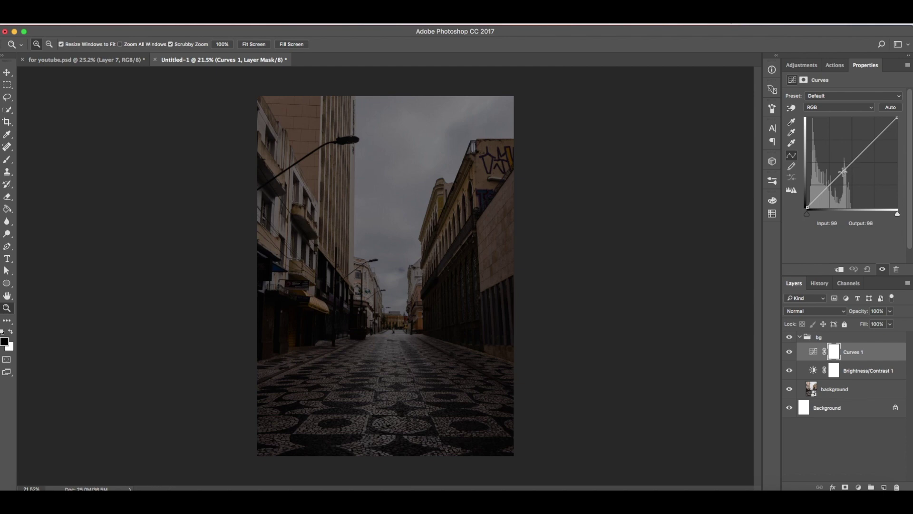
drag(843, 171, 844, 181)
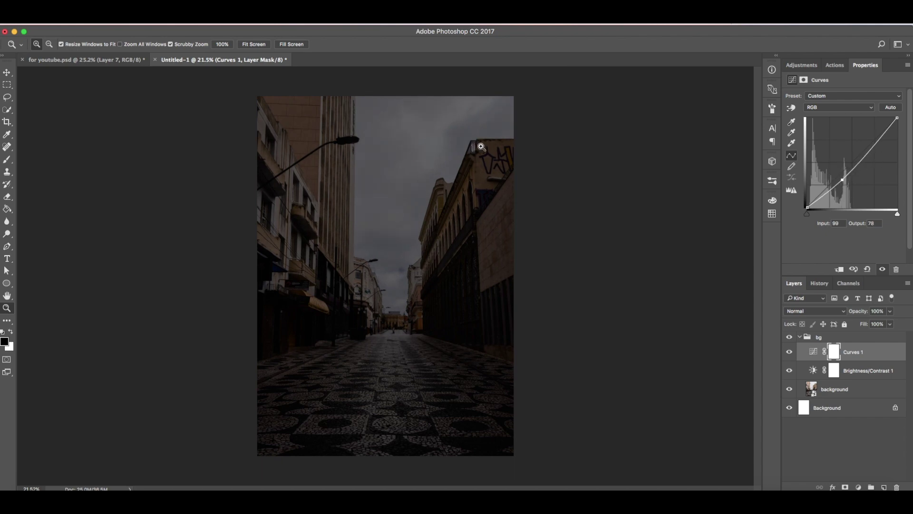
drag(867, 156, 864, 147)
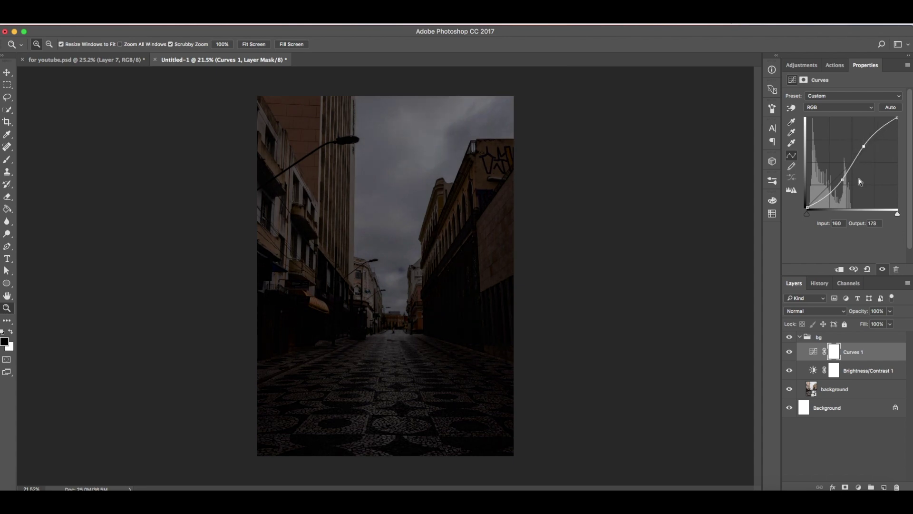
click(785, 353)
click(785, 353)
click(785, 353)
click(784, 353)
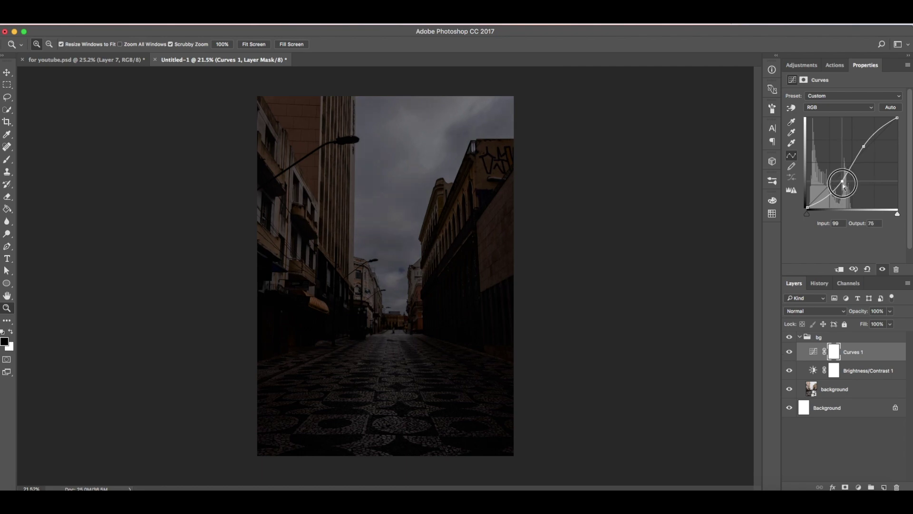
drag(845, 187, 844, 183)
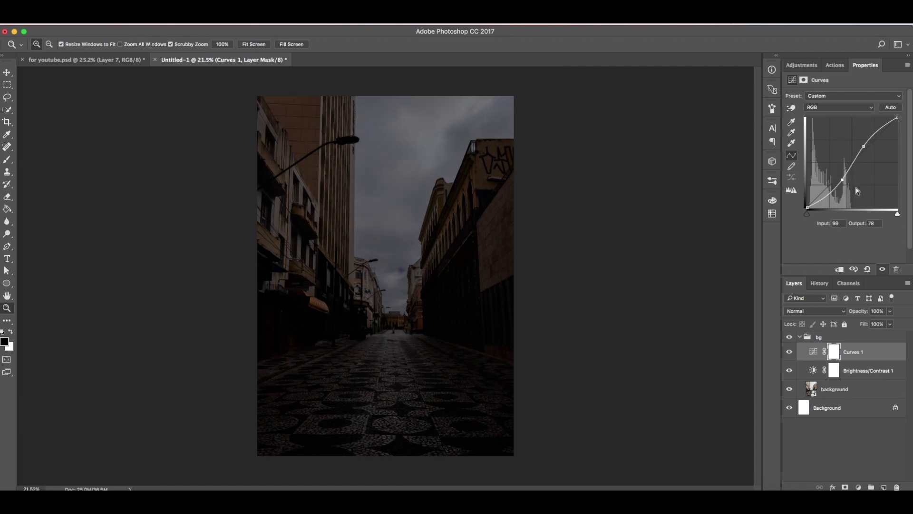
- Paint black with a 600 px brush on the Curves 1 mask over the right building and lower-left street
key(b)
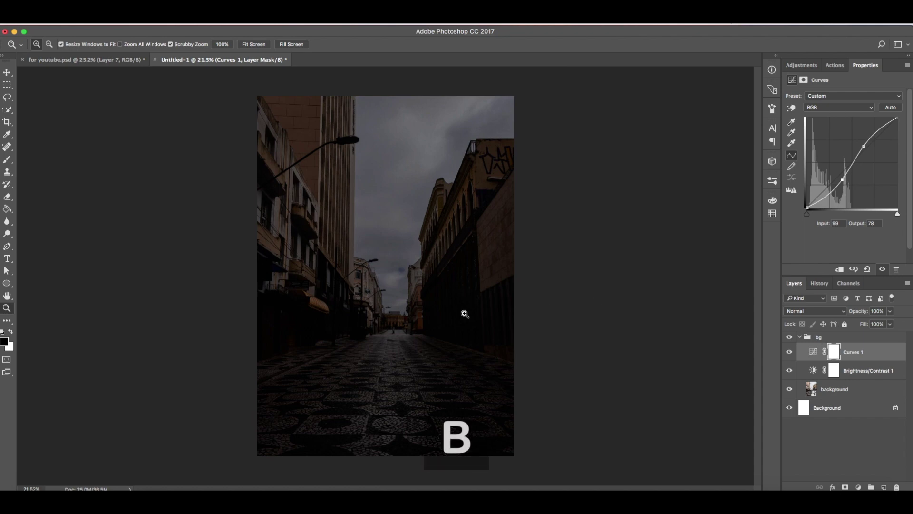
key(bracketright)
key(bracketright)
key(bracketright)
key(bracketright)
key(bracketright)
key(bracketright)
key(bracketright)
key(bracketright)
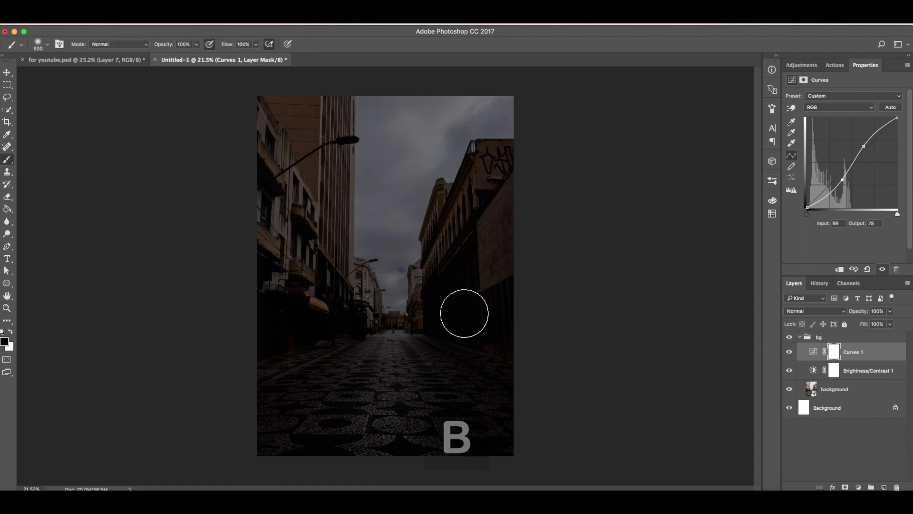
click(455, 299)
mouse_move(455, 299)
mouse_down()
mouse_move(466, 327)
mouse_move(438, 320)
mouse_move(476, 367)
mouse_move(460, 413)
mouse_up()
mouse_move(353, 346)
mouse_down()
mouse_move(331, 343)
mouse_move(346, 328)
mouse_move(248, 341)
mouse_move(286, 310)
mouse_move(268, 320)
mouse_move(258, 312)
mouse_move(264, 273)
mouse_move(359, 316)
mouse_move(305, 350)
mouse_move(250, 415)
mouse_move(324, 411)
mouse_move(379, 374)
mouse_up()
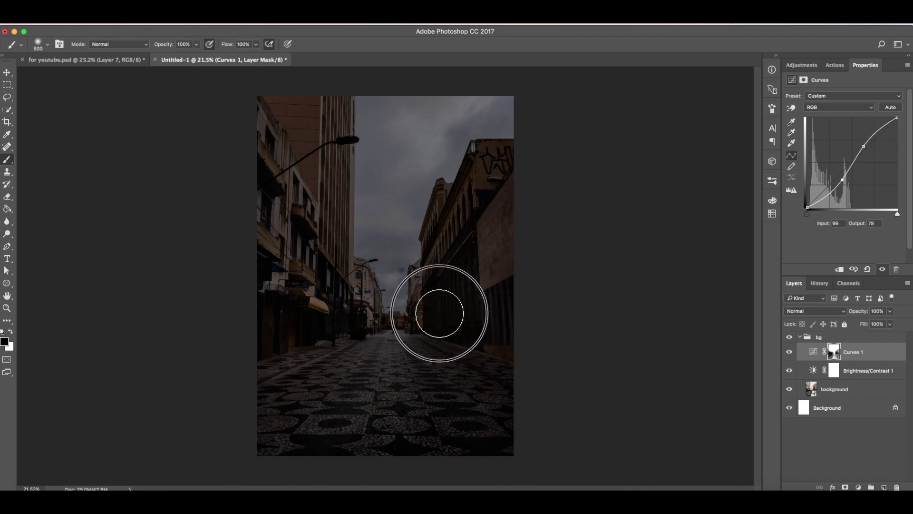
- With a 125 px brush, preview the mask overlay and paint black onto the street
key(bracketleft)
key(bracketleft)
key(bracketleft)
key(bracketleft)
key(bracketleft)
key(bracketleft)
key(bracketleft)
key(bracketleft)
key(x)
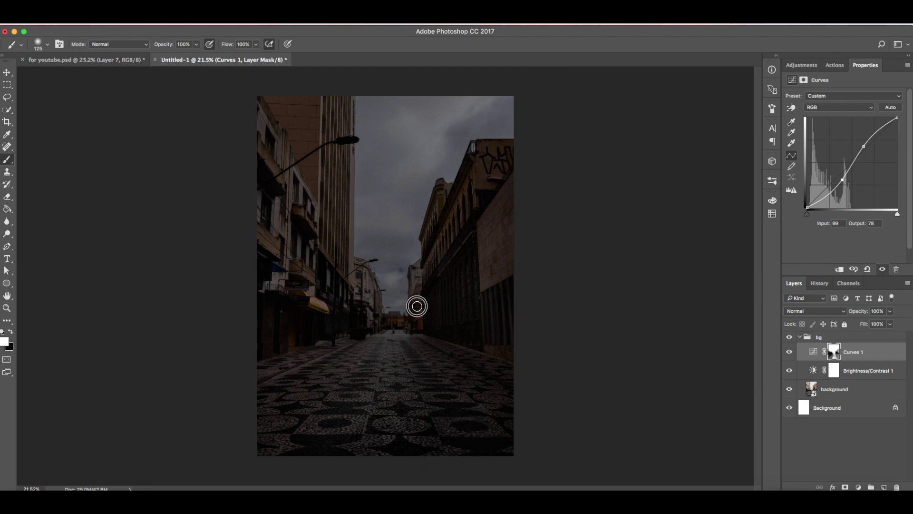
key(alt)
key(backslash)
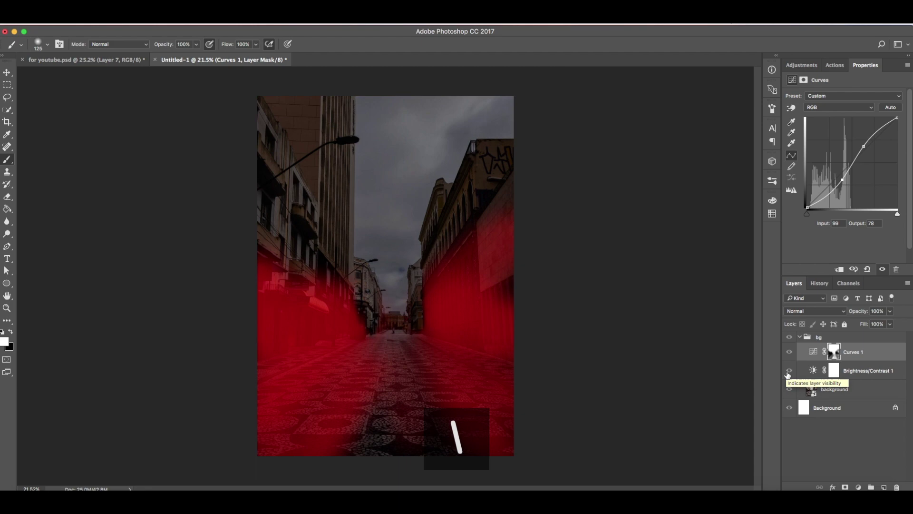
key(backslash)
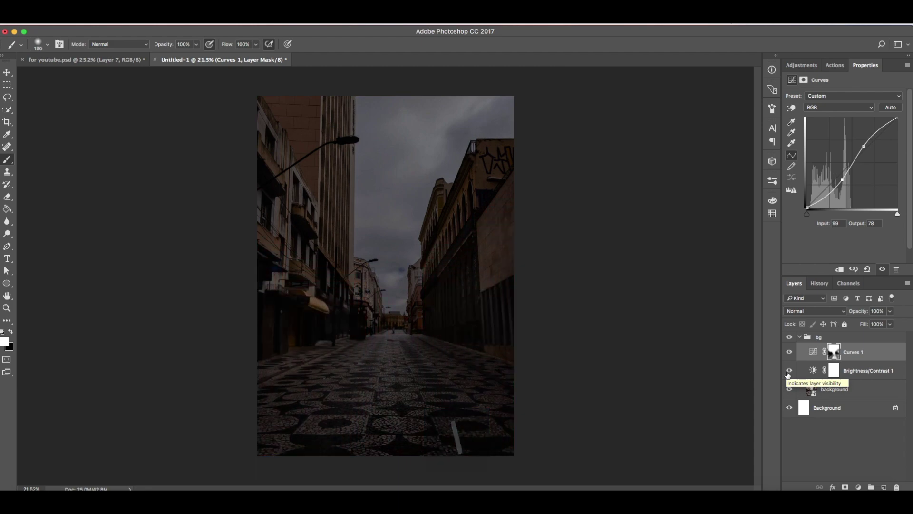
key(x)
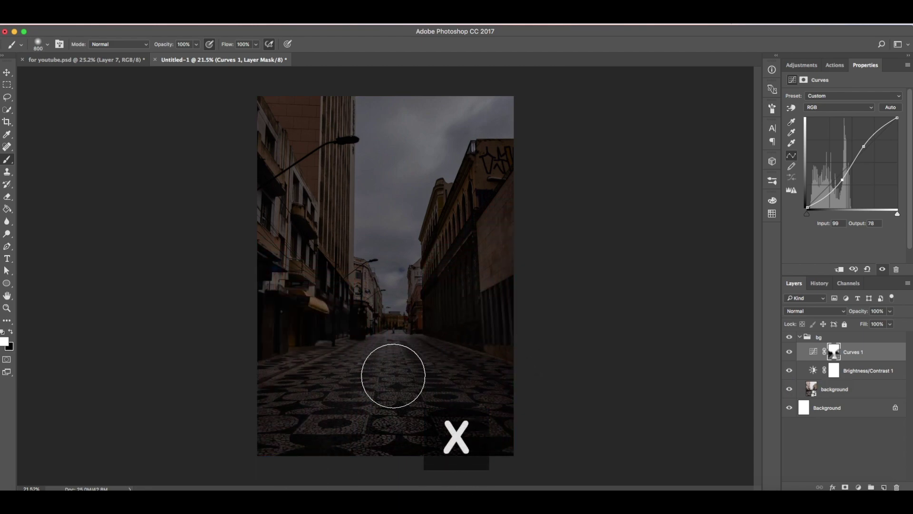
key(x)
click(399, 389)
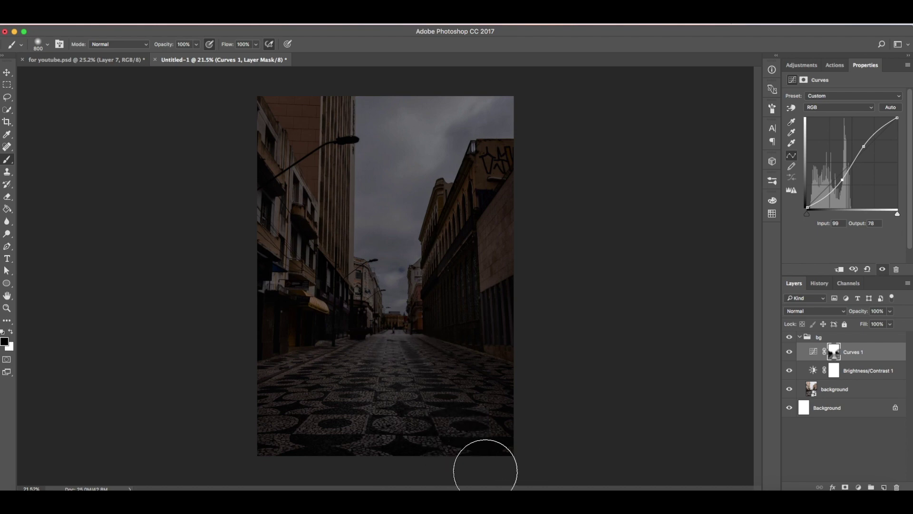
key(backslash)
key(backslash)
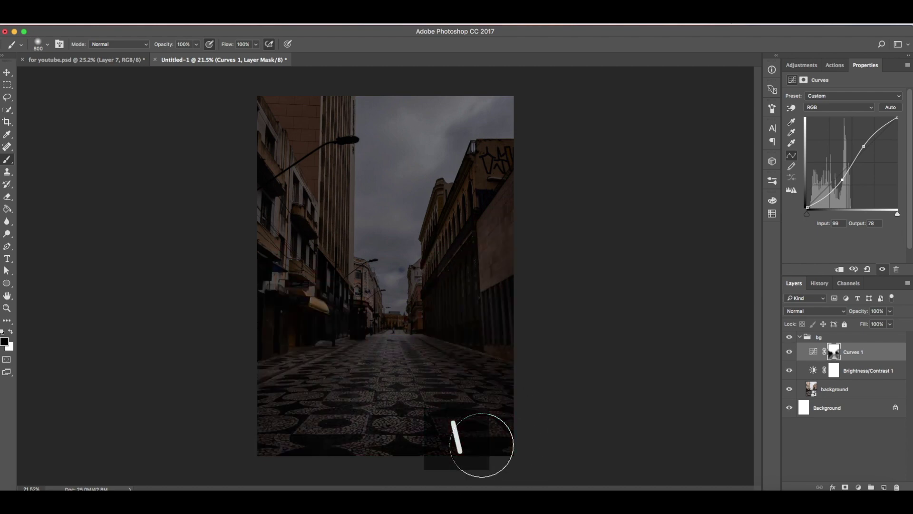
- Add a Gradient Map adjustment running from black to blue #3359fe
click(859, 487)
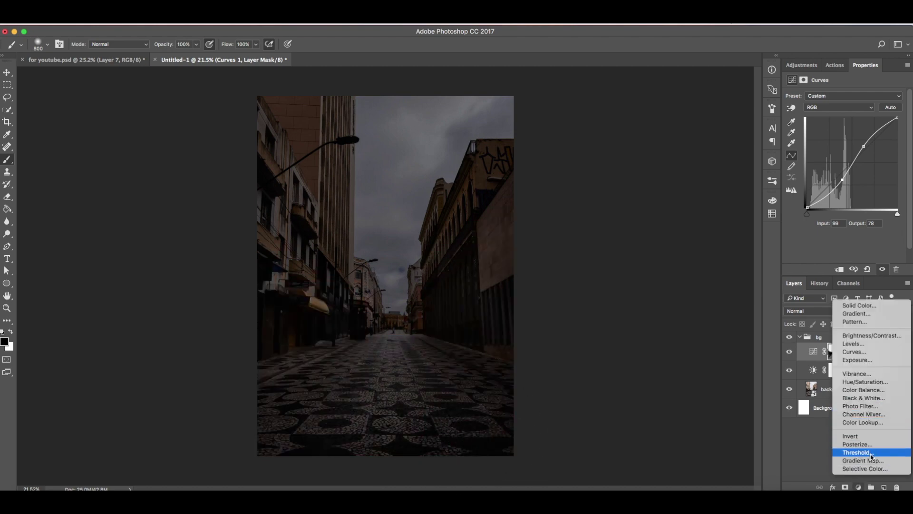
click(872, 462)
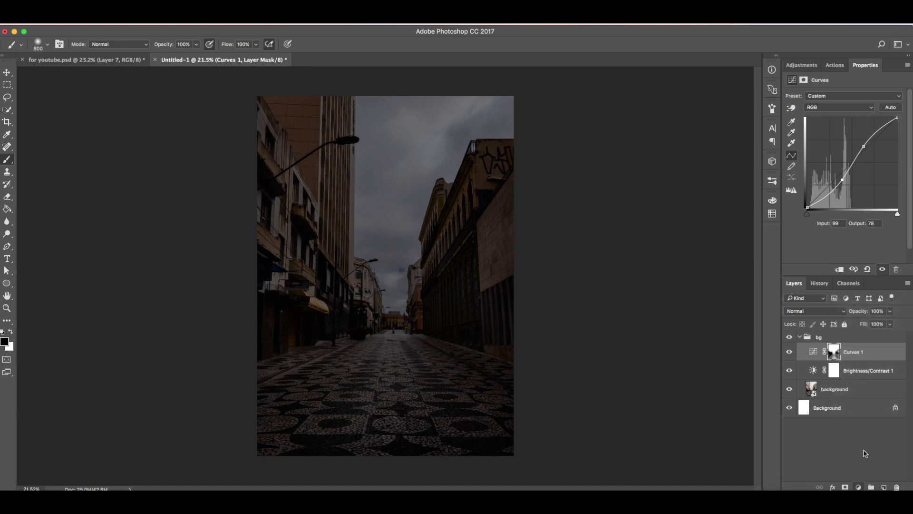
click(834, 100)
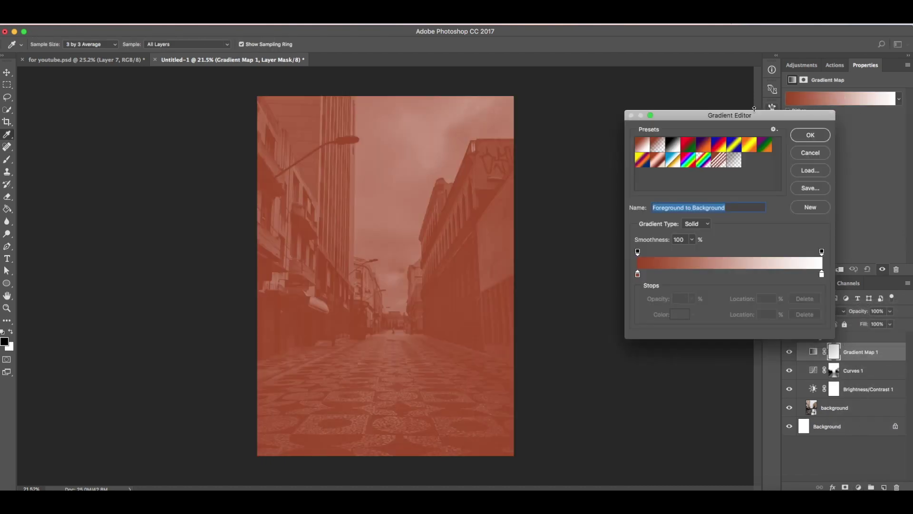
click(673, 148)
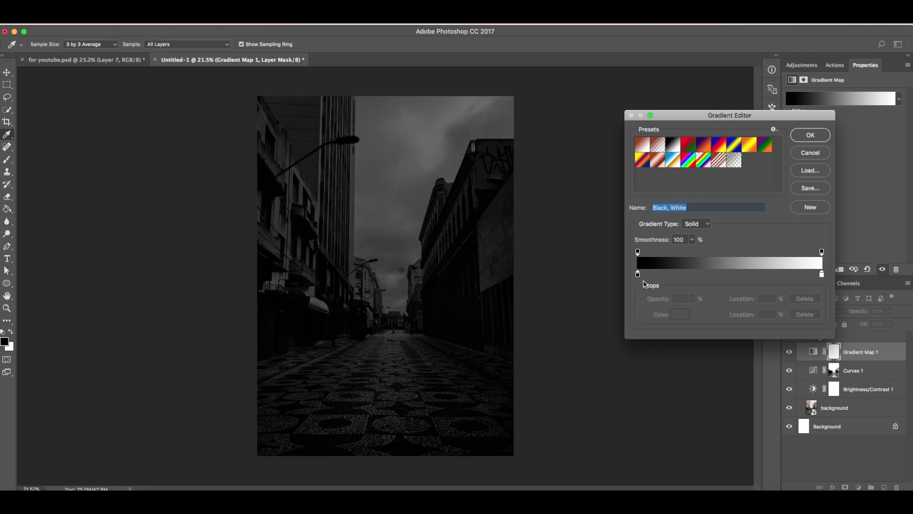
click(822, 275)
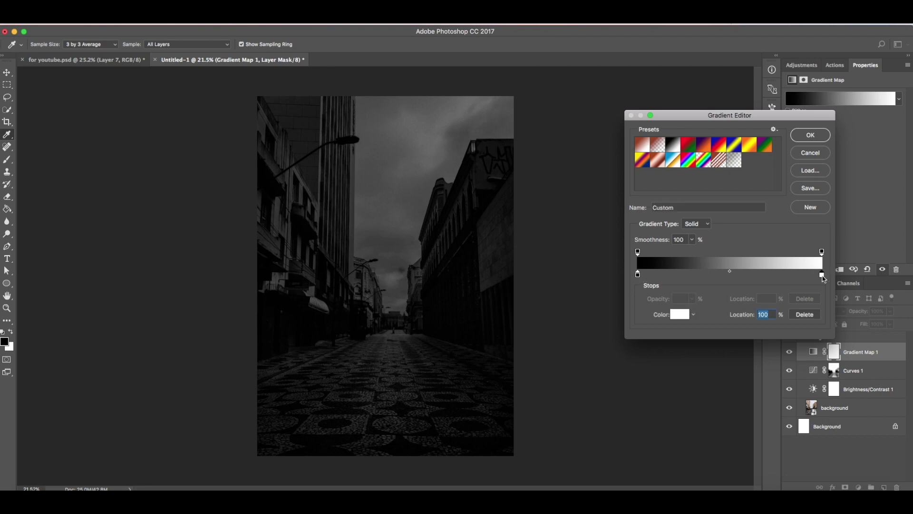
click(673, 318)
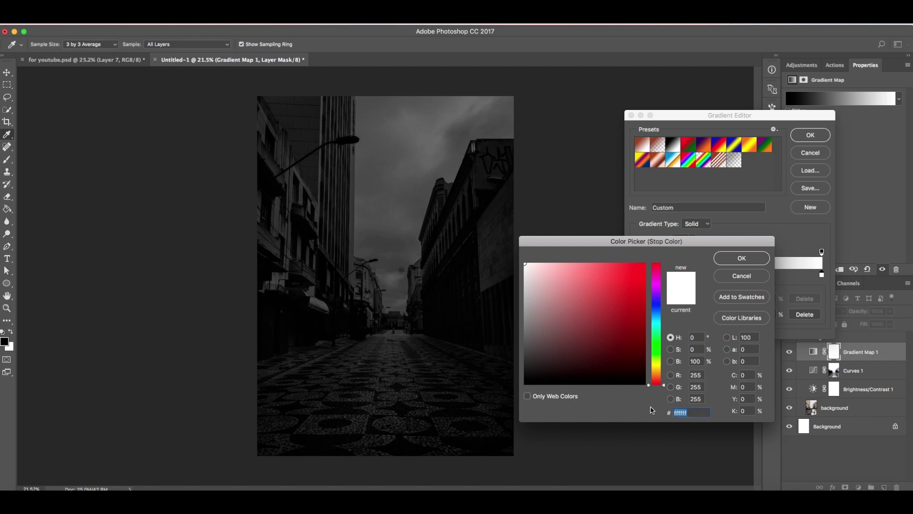
text(335)
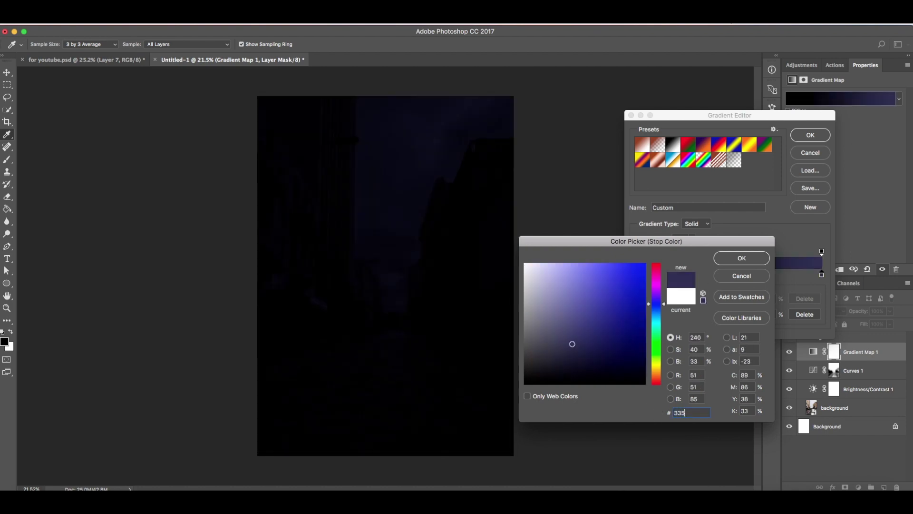
text(9)
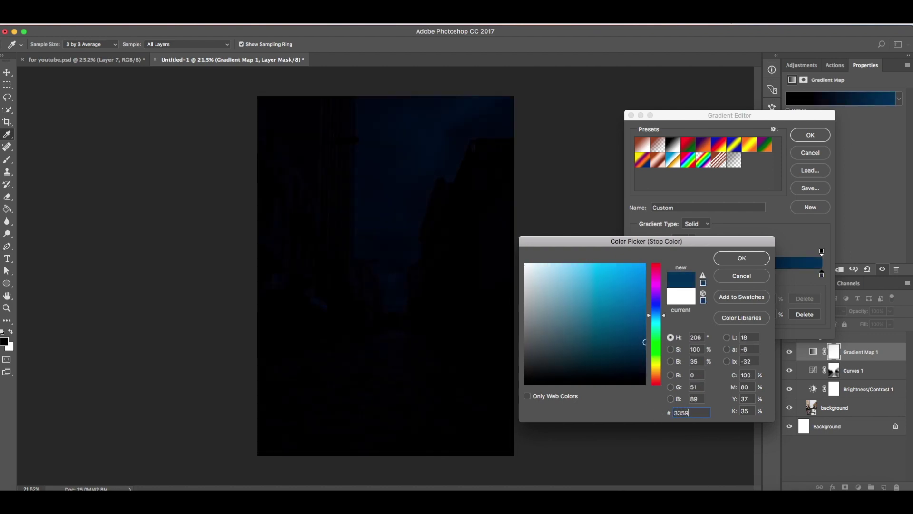
text(fe)
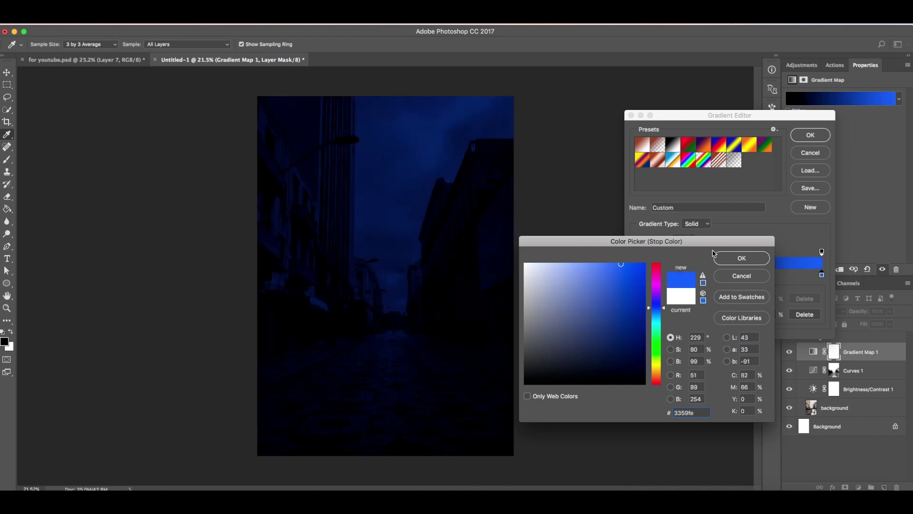
click(731, 261)
click(813, 138)
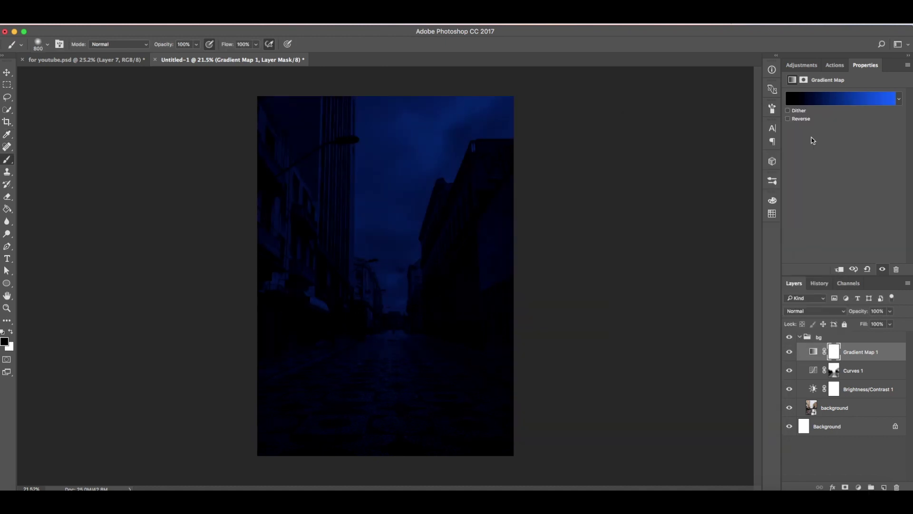
- Set Gradient Map 1's blend mode to Soft Light
click(810, 314)
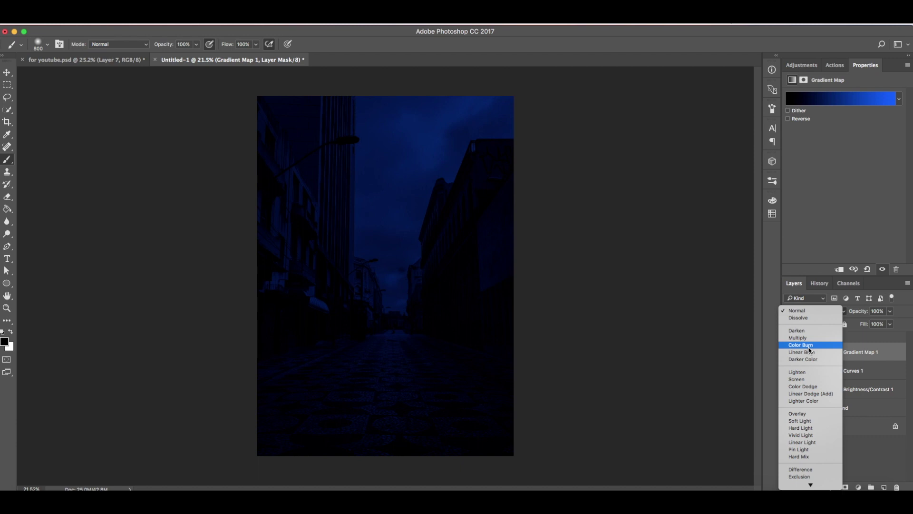
click(801, 422)
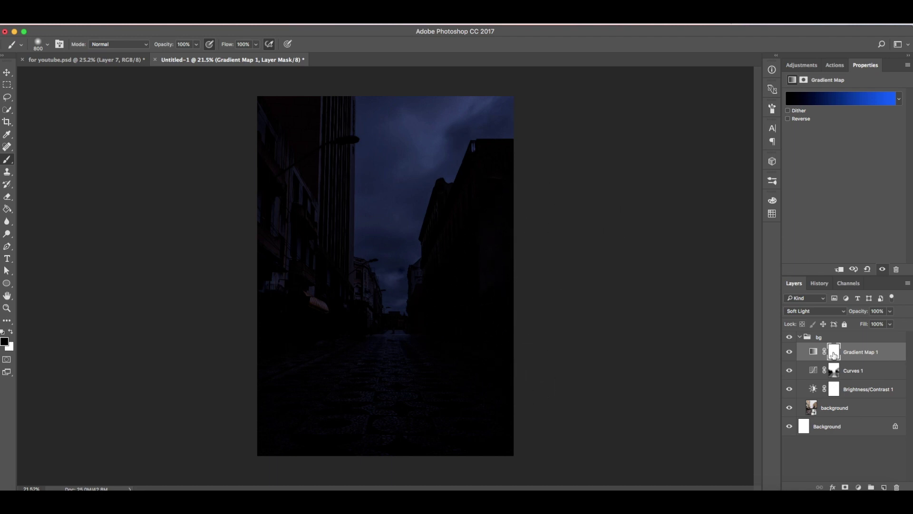
drag(493, 196, 458, 228)
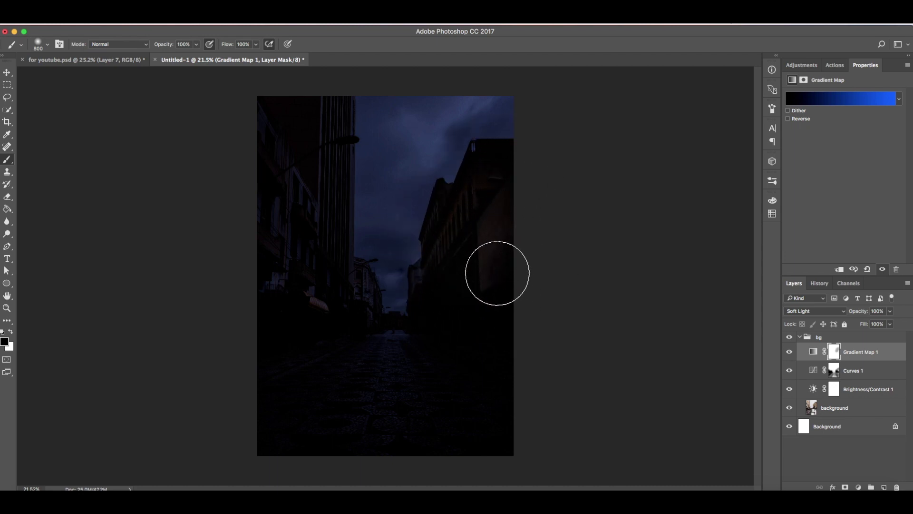
key(super+z)
- At 80% brush opacity and 77% flow, mask the blue tint off the right-hand building
click(196, 45)
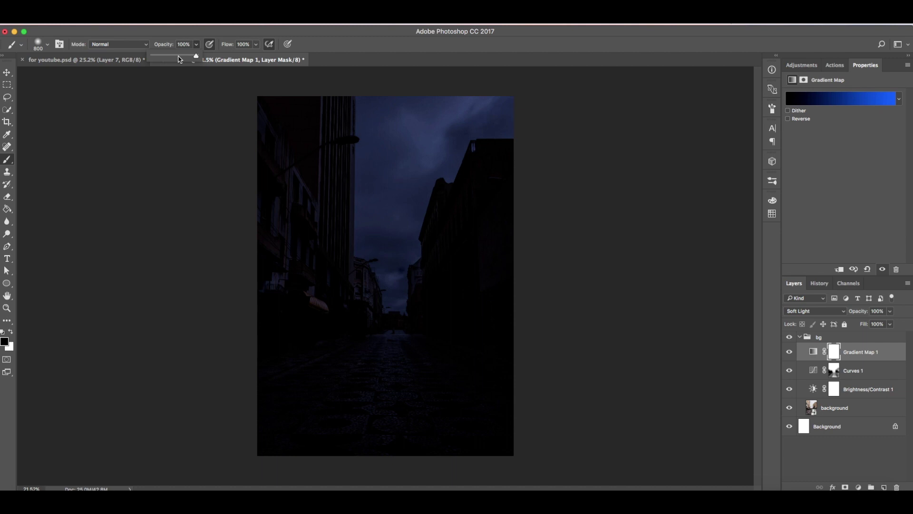
drag(180, 58, 188, 57)
click(257, 44)
drag(255, 57, 245, 57)
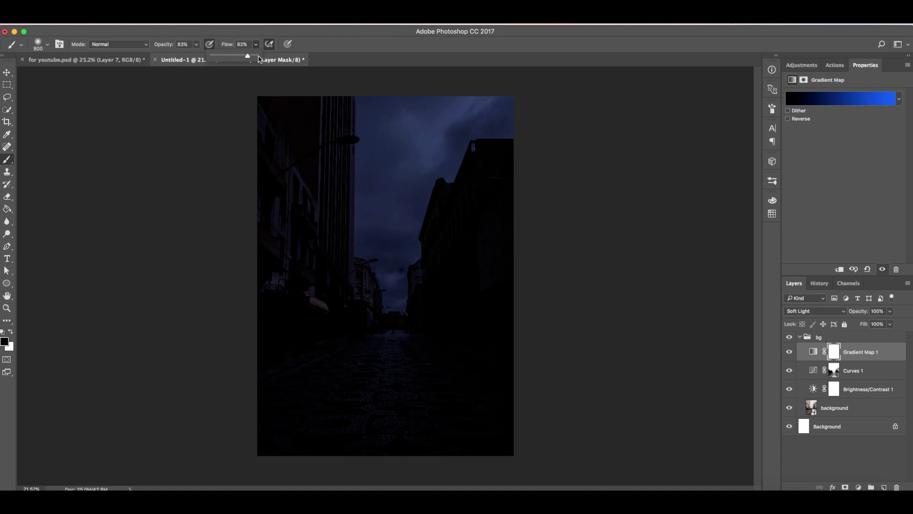
mouse_move(495, 171)
mouse_down()
mouse_move(495, 236)
mouse_move(473, 204)
mouse_move(449, 302)
mouse_move(450, 347)
mouse_move(459, 312)
mouse_move(511, 304)
mouse_move(453, 297)
mouse_move(521, 181)
mouse_move(433, 367)
mouse_move(389, 350)
mouse_move(387, 381)
mouse_move(518, 443)
mouse_move(353, 327)
mouse_move(335, 234)
mouse_move(271, 178)
mouse_move(299, 326)
mouse_move(331, 315)
mouse_move(339, 295)
mouse_move(265, 459)
mouse_move(285, 429)
mouse_move(418, 456)
mouse_up()
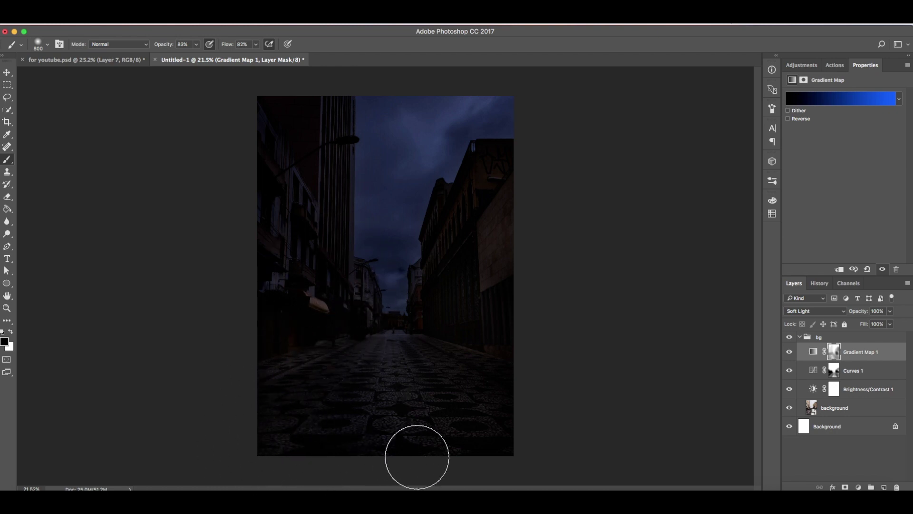
- Reveal more wall detail on the lower-left building, then compare and check the mask overlay
key(bracketleft)
key(bracketleft)
key(bracketleft)
key(bracketleft)
key(bracketleft)
key(bracketleft)
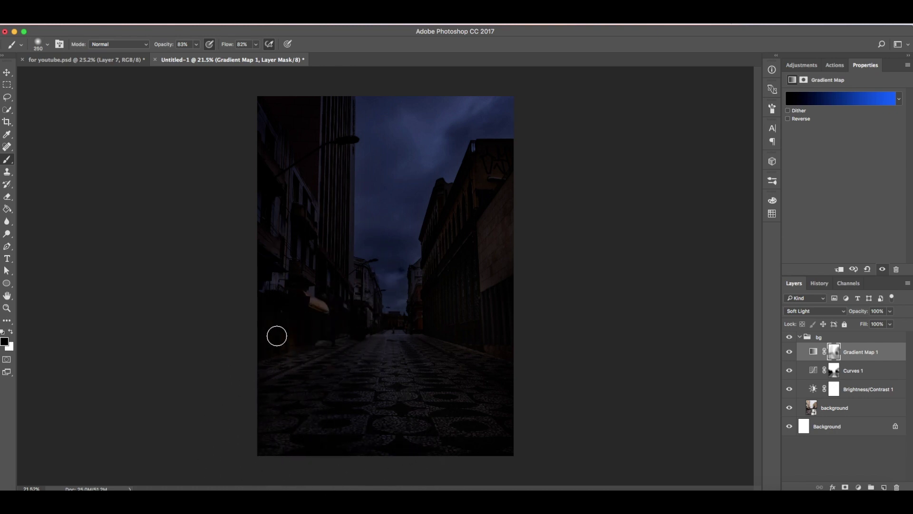
mouse_move(272, 306)
mouse_down()
mouse_move(300, 283)
mouse_move(294, 317)
mouse_move(285, 299)
mouse_move(265, 321)
mouse_move(270, 343)
mouse_move(264, 302)
mouse_move(317, 330)
mouse_move(348, 323)
mouse_move(354, 312)
mouse_move(357, 330)
mouse_move(346, 307)
mouse_move(336, 315)
mouse_move(347, 329)
mouse_move(311, 265)
mouse_move(343, 275)
mouse_move(294, 205)
mouse_up()
key(bracketright)
key(bracketright)
key(bracketright)
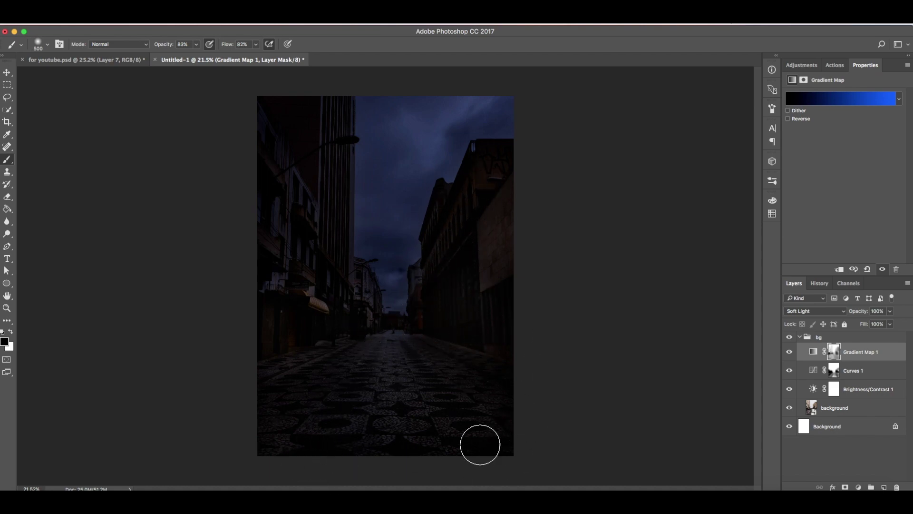
click(790, 353)
click(790, 353)
key(x)
key(backslash)
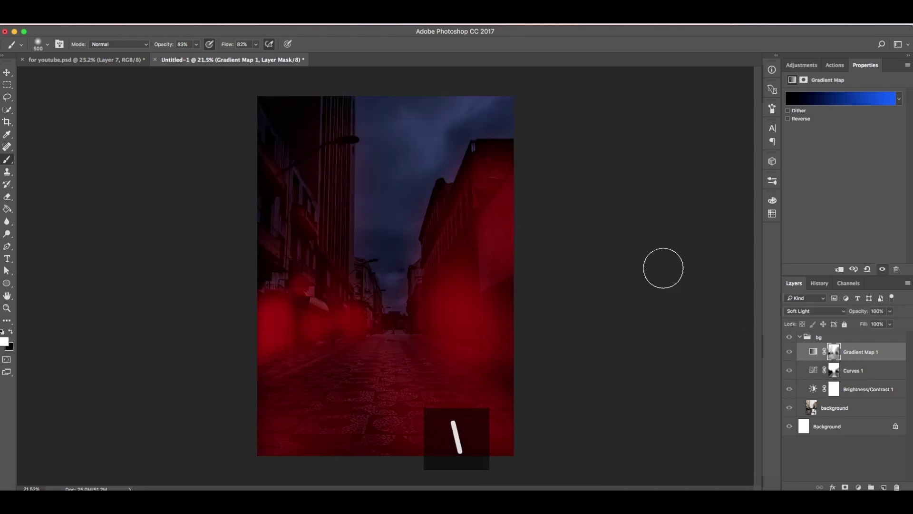
key(backslash)
key(bracketleft)
key(bracketleft)
key(bracketleft)
key(bracketleft)
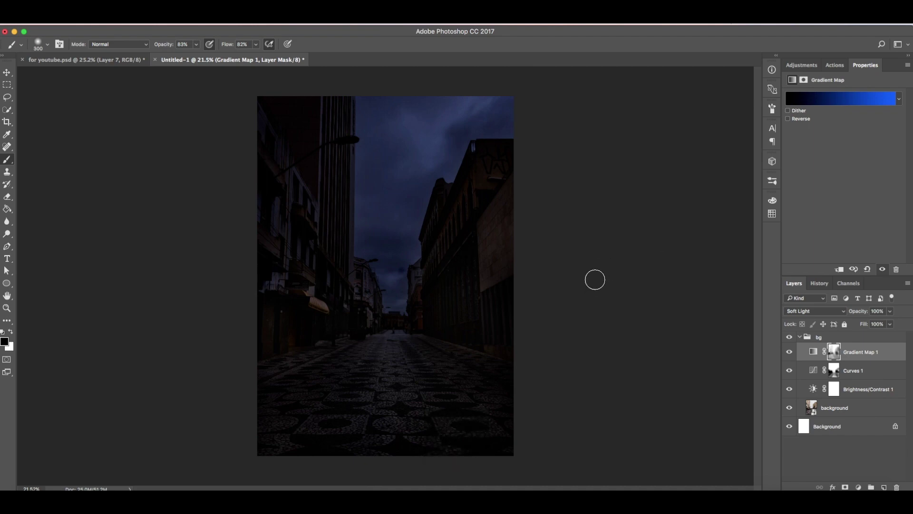
key(x)
- Paint black on the Curves 1 mask with a 300 px brush to darken the right wall
click(850, 378)
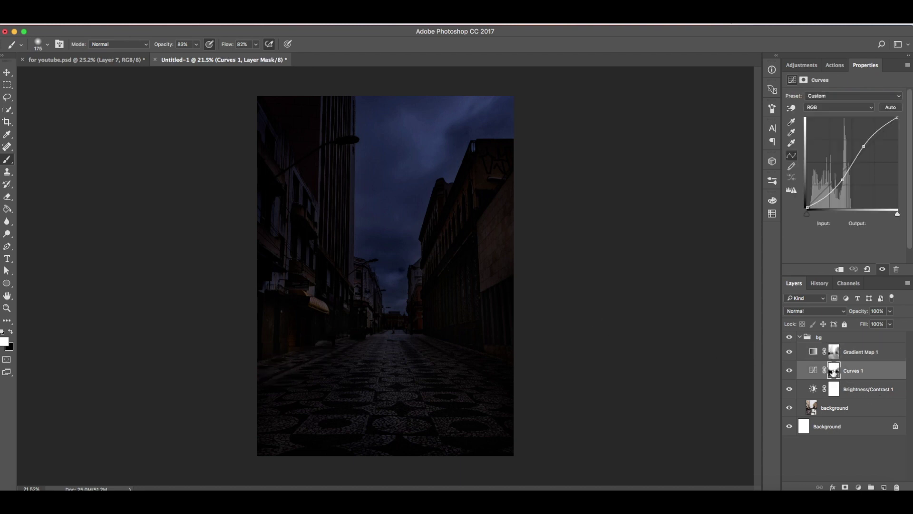
key(bracketright)
key(bracketright)
key(bracketright)
key(x)
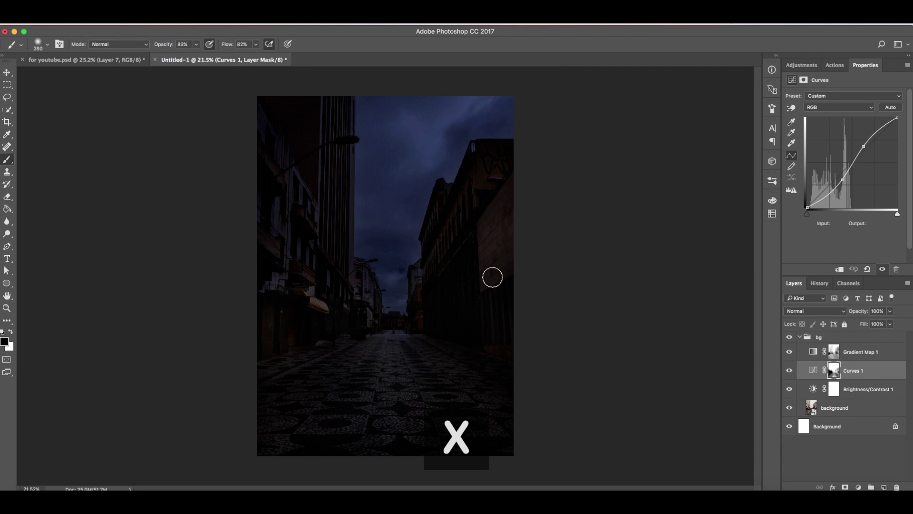
mouse_move(492, 277)
mouse_down()
mouse_move(474, 329)
mouse_move(456, 266)
mouse_move(448, 340)
mouse_move(431, 314)
mouse_move(436, 283)
mouse_move(432, 316)
mouse_up()
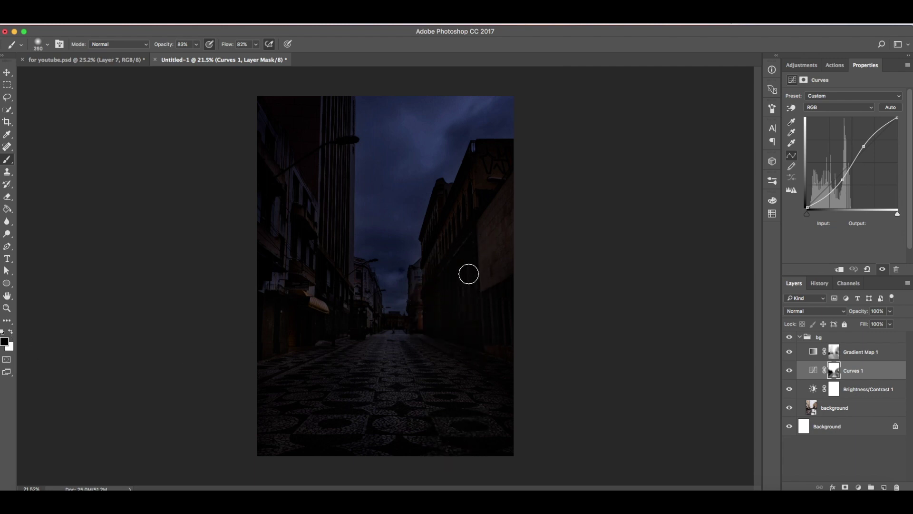
mouse_move(438, 284)
mouse_down()
mouse_move(477, 336)
mouse_move(425, 282)
mouse_move(467, 351)
mouse_move(455, 320)
mouse_move(445, 322)
mouse_move(461, 321)
mouse_up()
key(x)
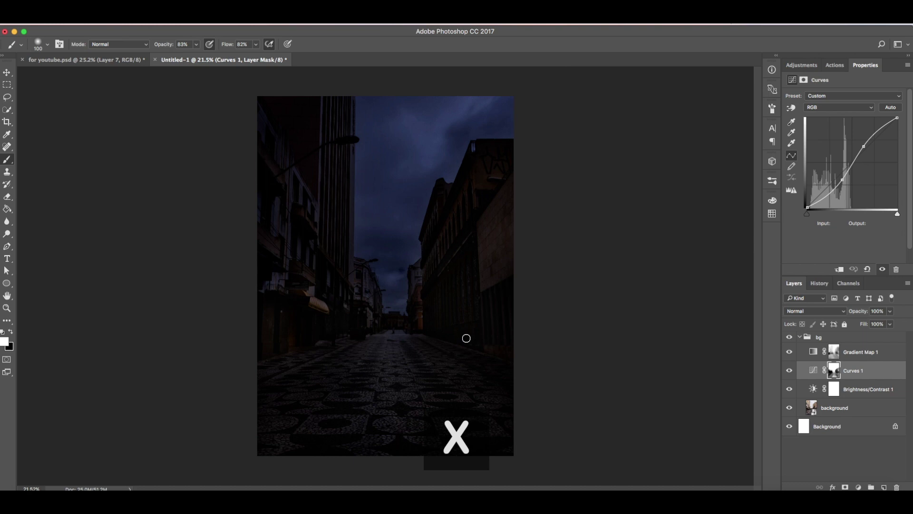
click(418, 312)
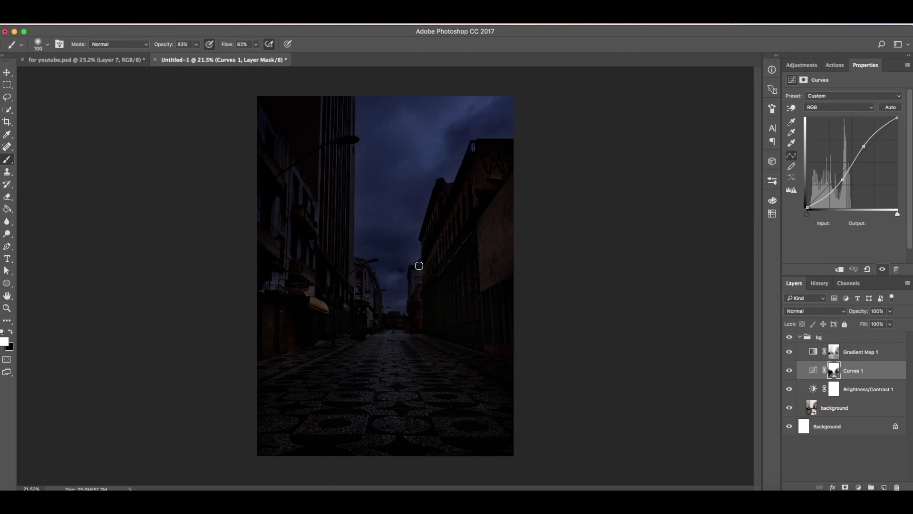
click(417, 323)
- Darken the bright left awning on the Gradient Map mask, then compare both adjustments on and off
click(835, 352)
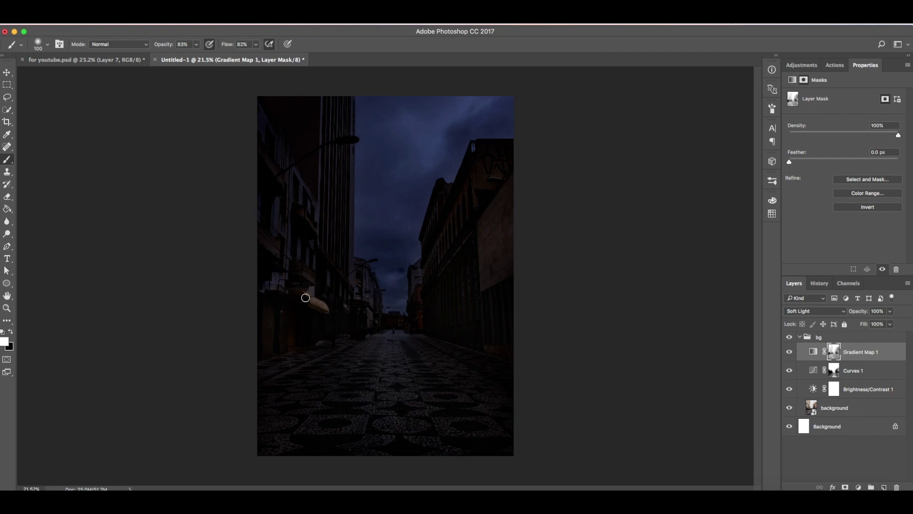
drag(306, 298, 336, 280)
click(835, 371)
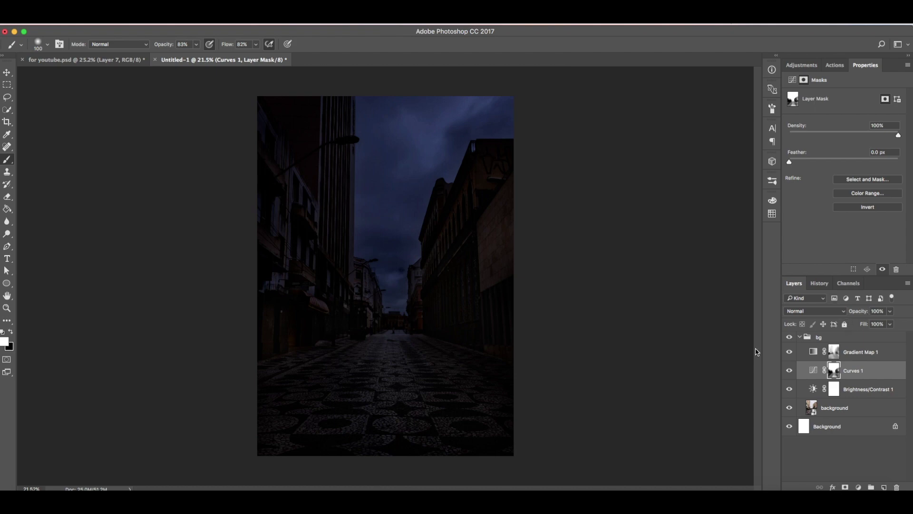
click(789, 370)
click(789, 370)
click(789, 351)
click(789, 351)
click(831, 355)
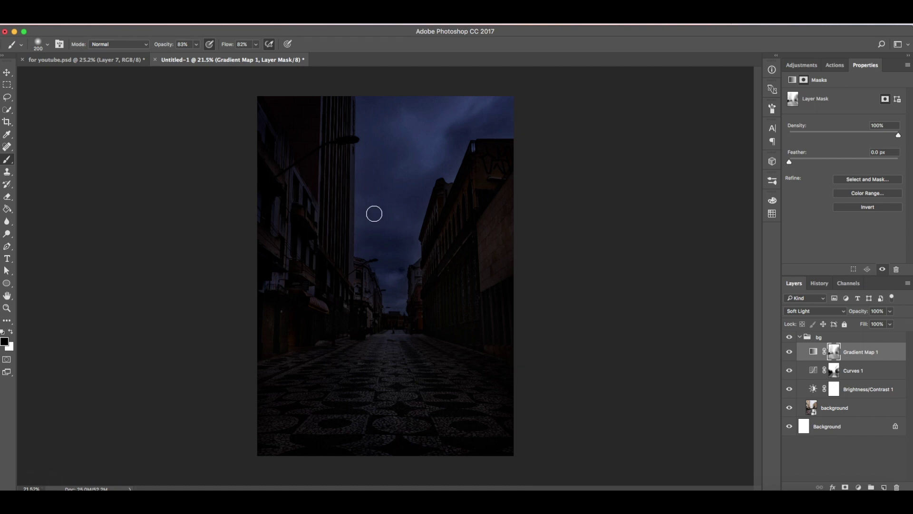
- Open the 'everything is connected' and TATTOO neon photos from the Stock folder
click(42, 489)
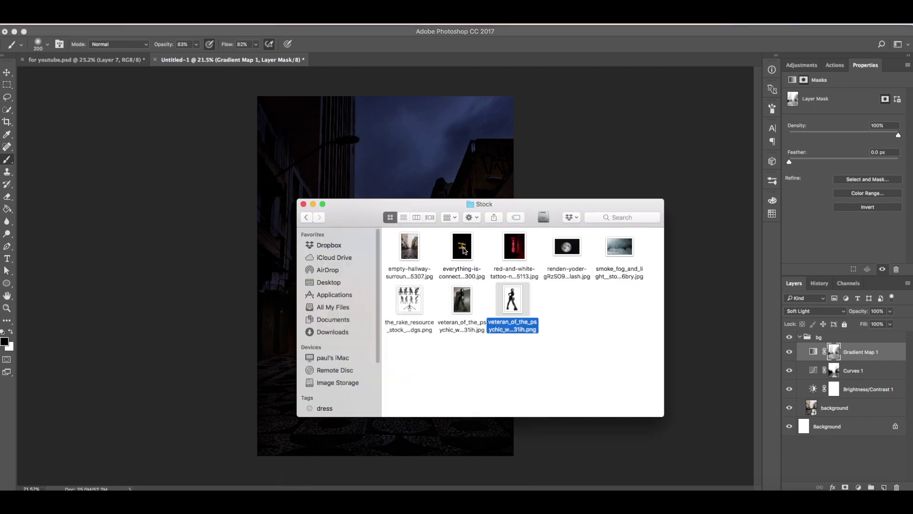
shift+click(519, 254)
drag(518, 254, 535, 57)
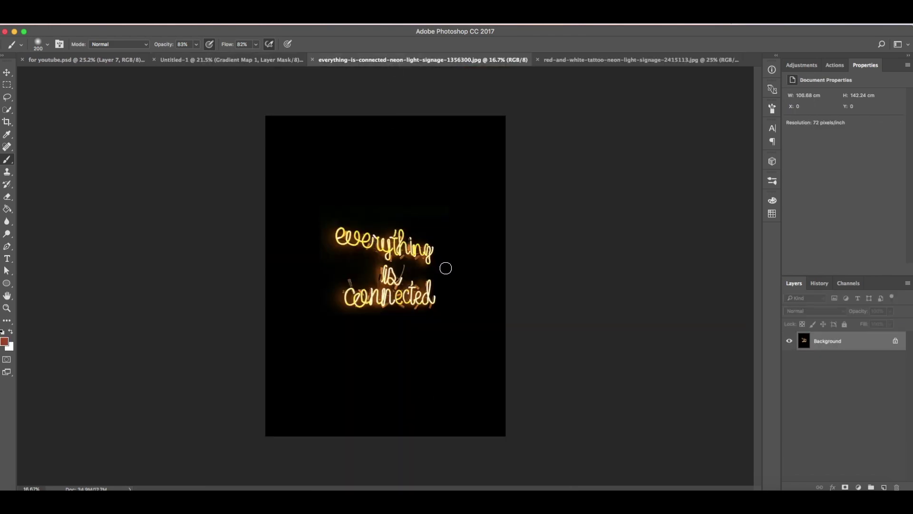
- Marquee-select the 'everything is connected' neon text and drag it into the dark street document
click(8, 85)
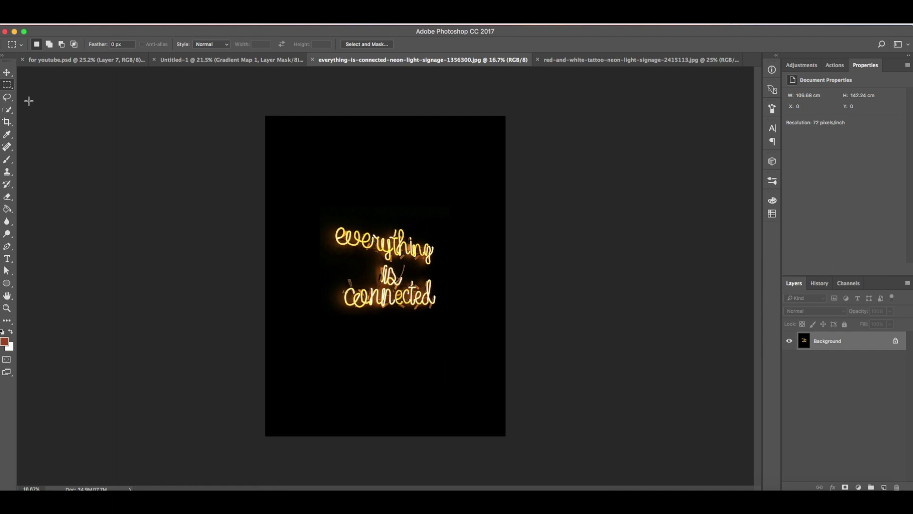
drag(309, 210, 468, 327)
key(v)
drag(378, 258, 232, 78)
click(229, 60)
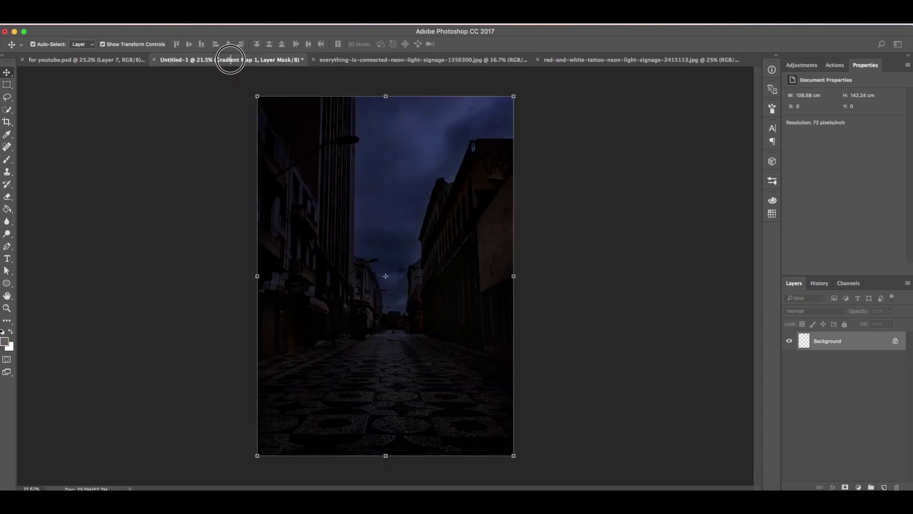
mouse_move(452, 246)
mouse_down()
mouse_move(461, 264)
mouse_move(453, 284)
mouse_move(450, 247)
mouse_up()
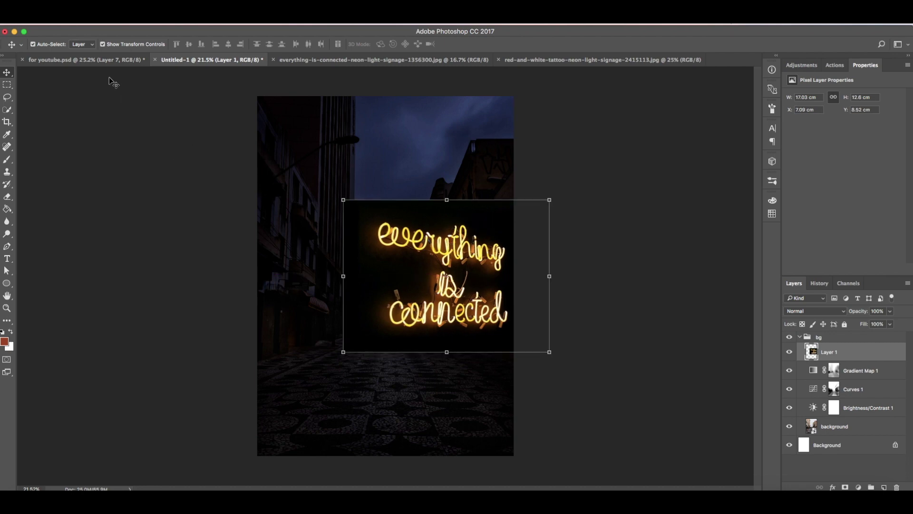
- Position the neon sign over the street's centre, checking the finished composite for reference
click(100, 62)
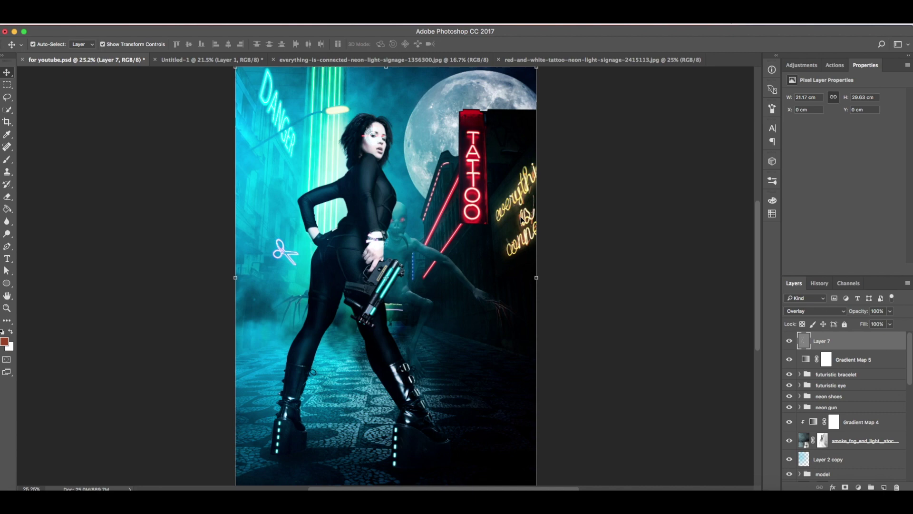
click(190, 59)
drag(442, 205, 332, 325)
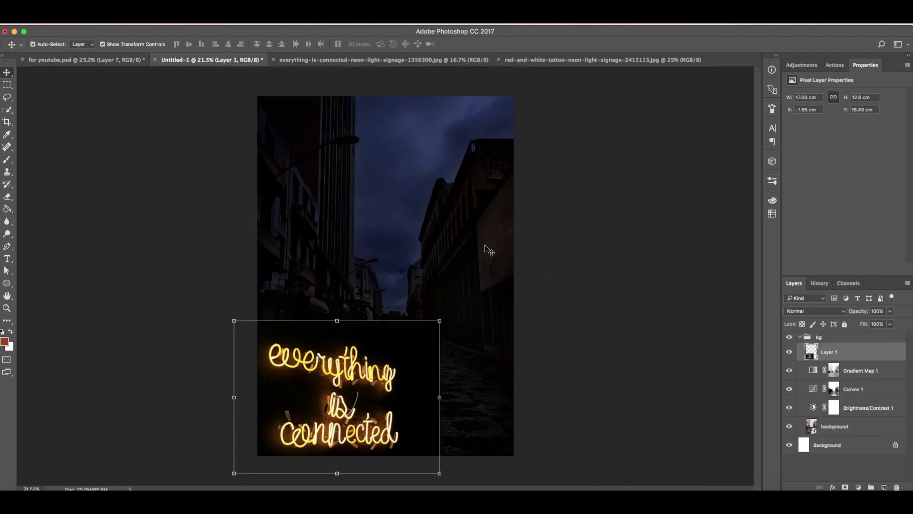
drag(359, 380, 442, 272)
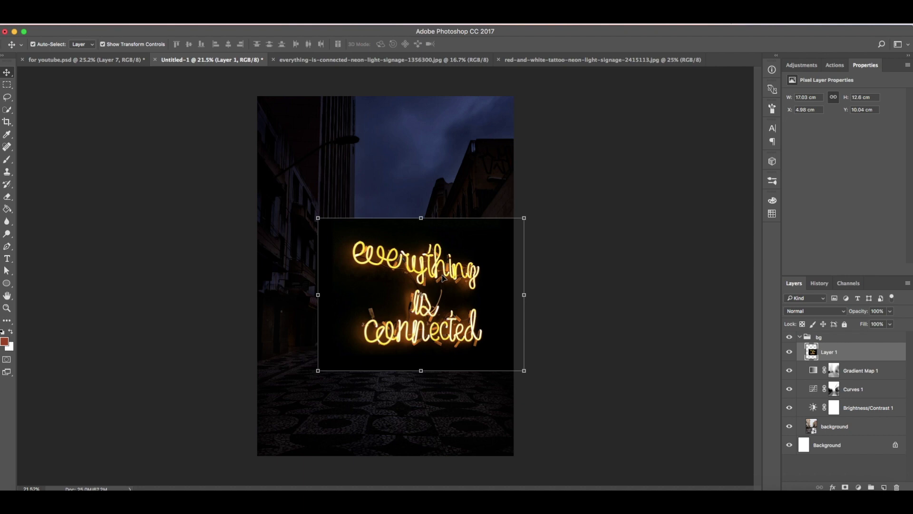
drag(469, 255, 431, 266)
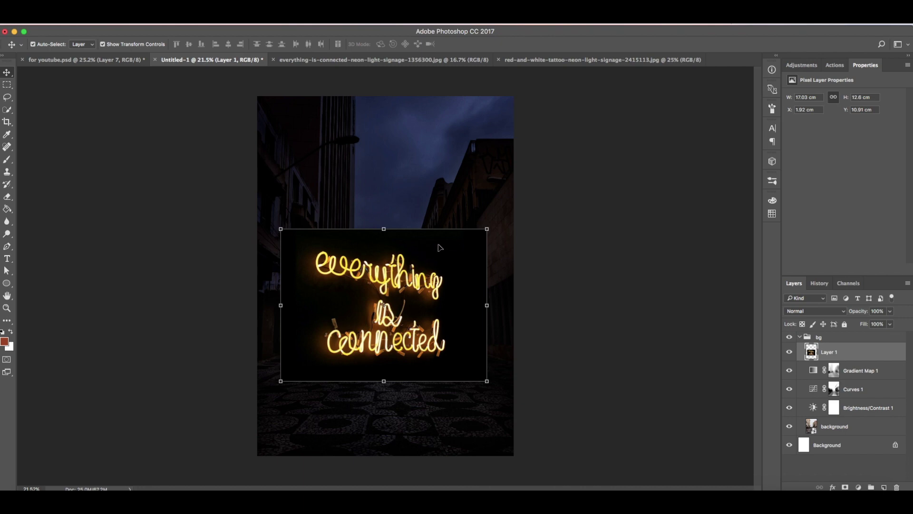
- Set the neon sign layer to Screen blending and reposition it over the street
click(799, 313)
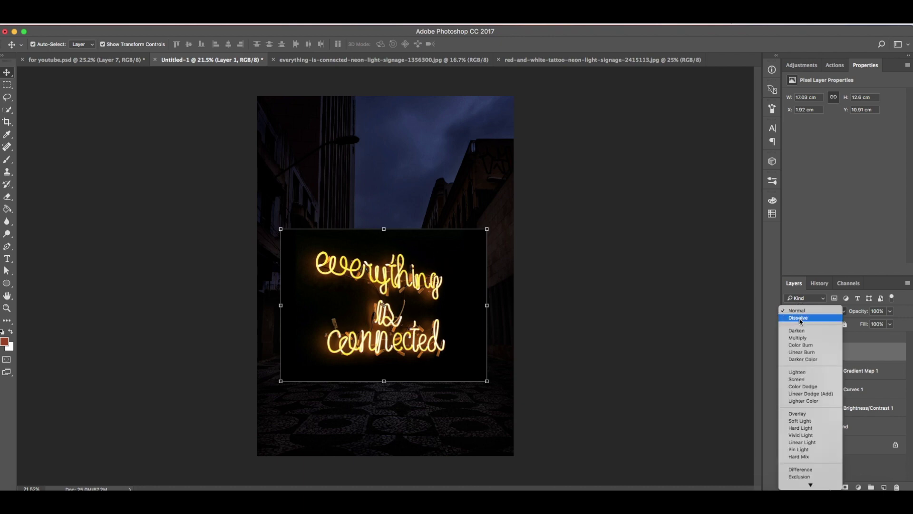
click(801, 379)
drag(417, 281, 447, 294)
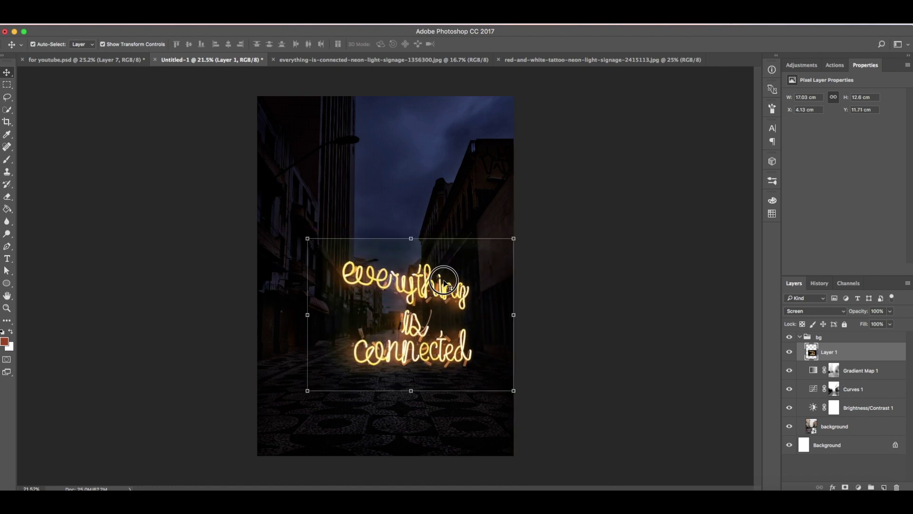
mouse_move(483, 249)
mouse_down()
mouse_move(473, 265)
mouse_move(484, 249)
mouse_up()
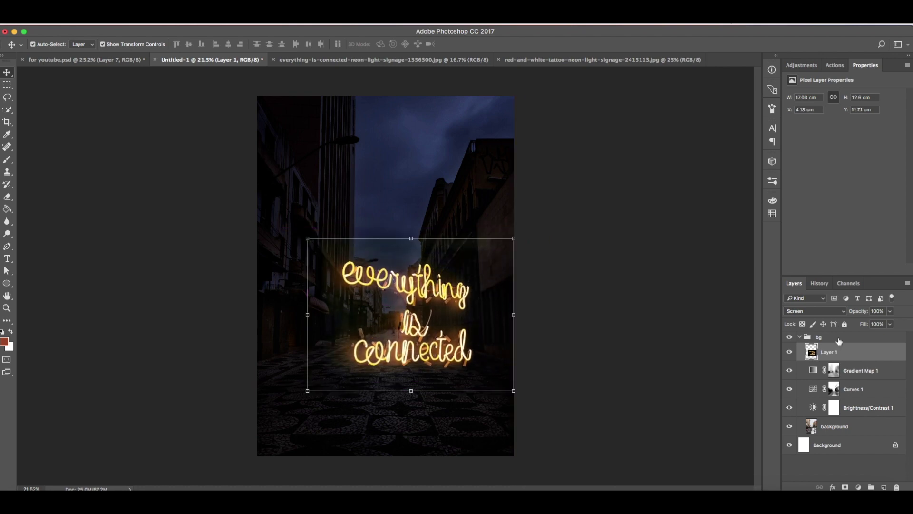
- Add a layer mask and paint black with a 300 px brush over the glow edge
click(845, 487)
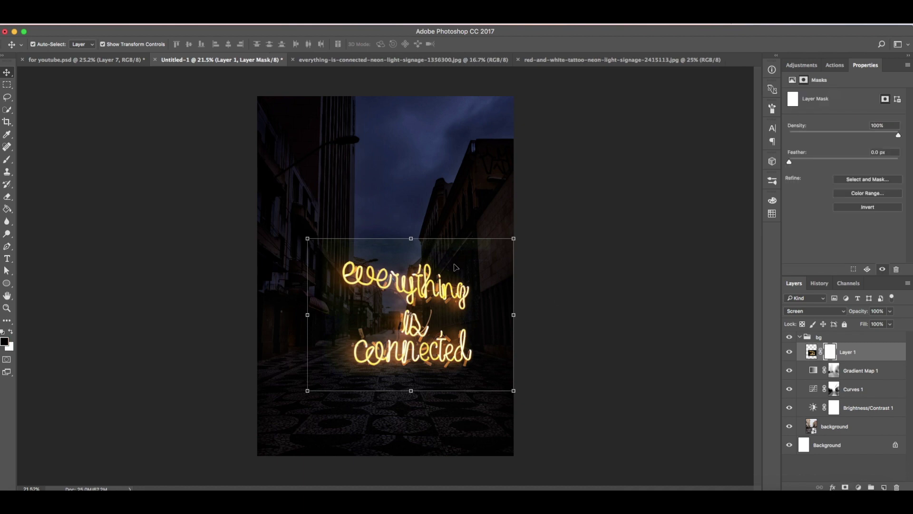
key(b)
key(bracketright)
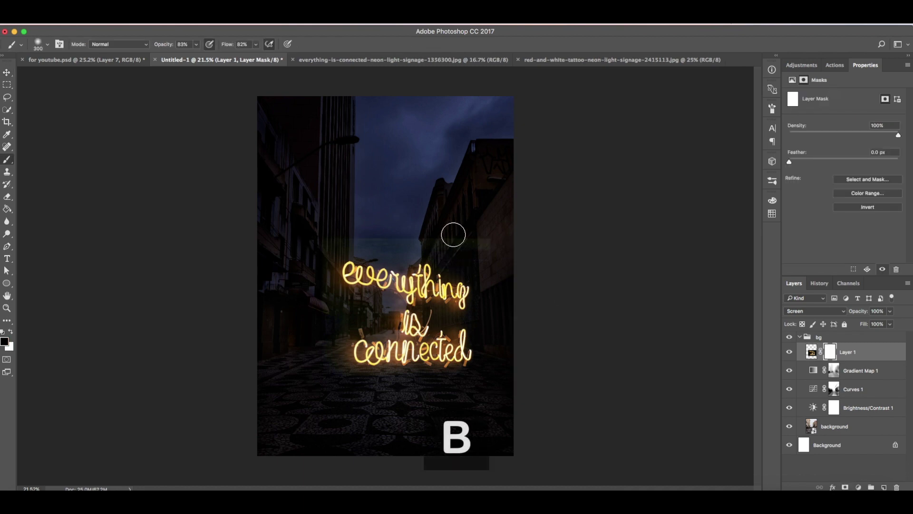
mouse_move(491, 245)
mouse_down()
mouse_move(301, 241)
mouse_move(305, 328)
mouse_move(299, 267)
mouse_move(291, 387)
mouse_move(461, 382)
mouse_up()
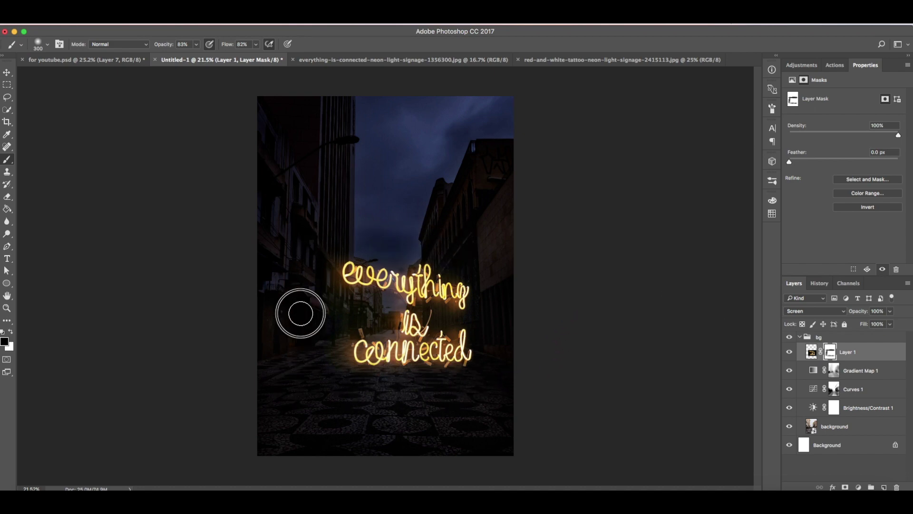
- Free-transform the neon sign in Perspective, tilting its sides, and move it onto the right-hand building
key(v)
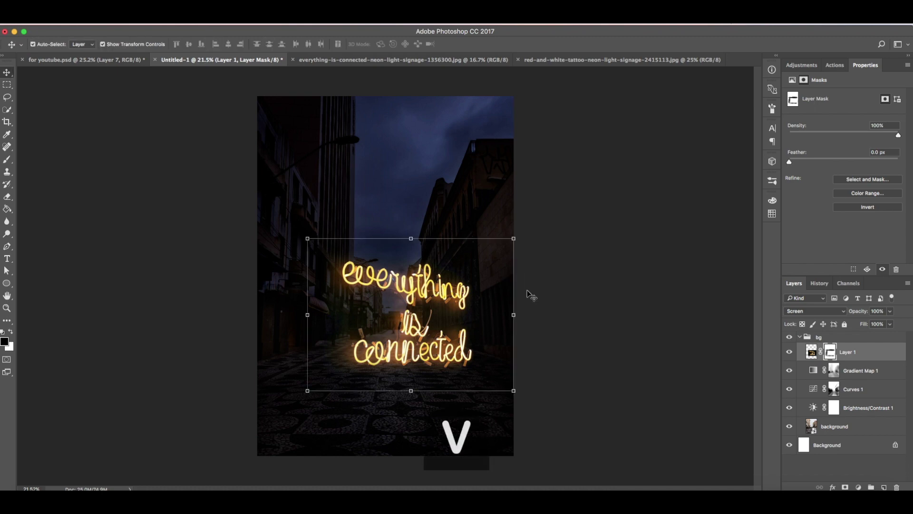
right_click(402, 270)
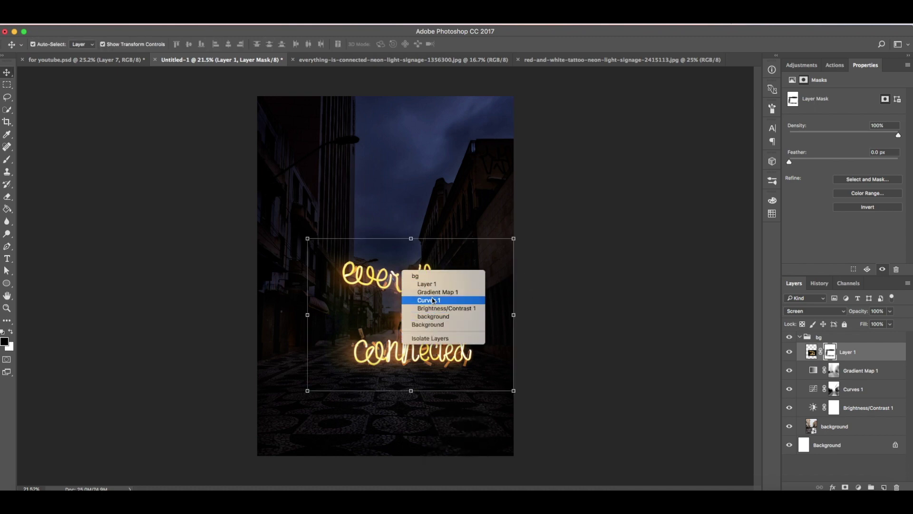
click(386, 282)
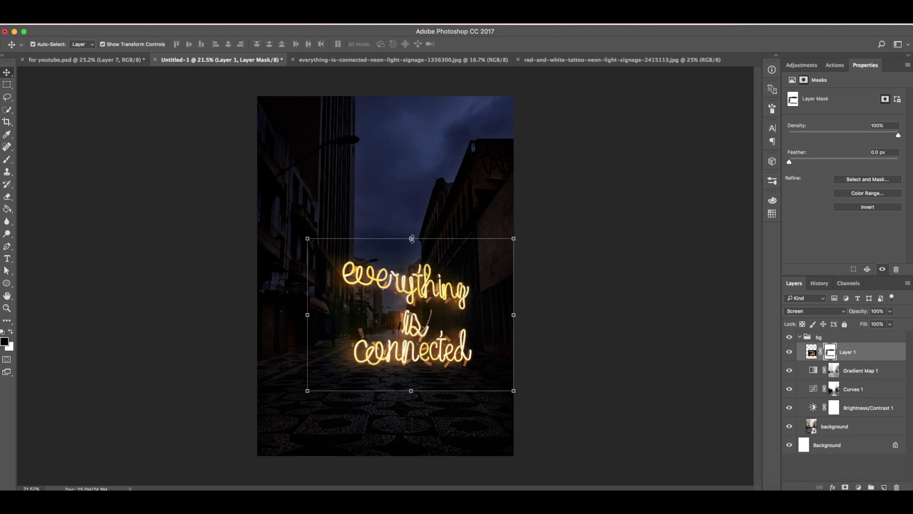
click(411, 238)
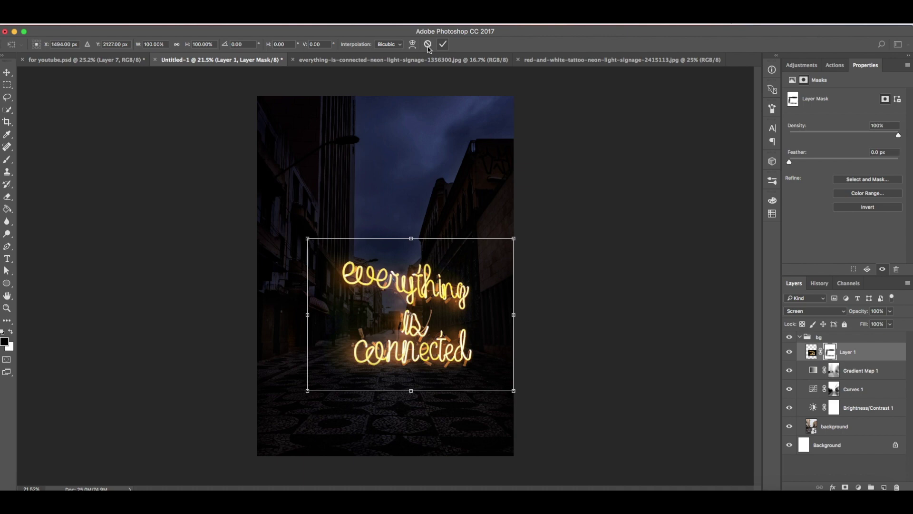
right_click(410, 284)
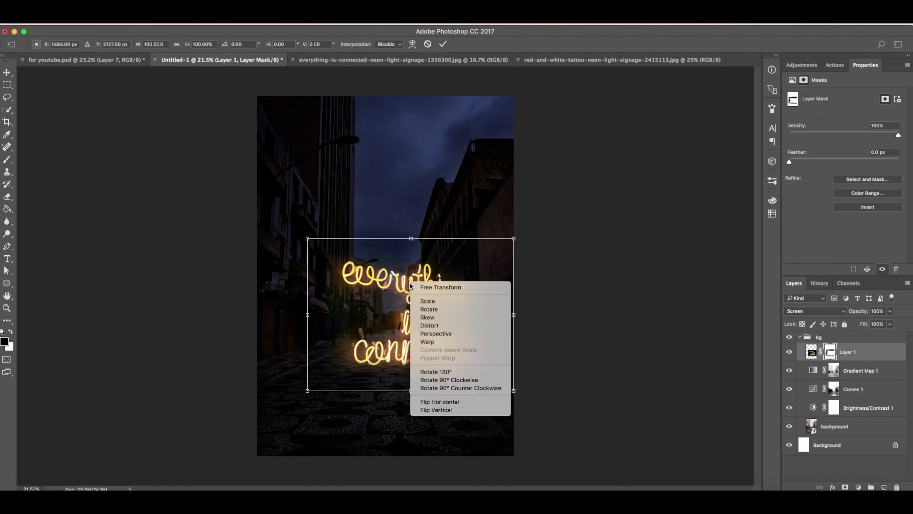
click(423, 334)
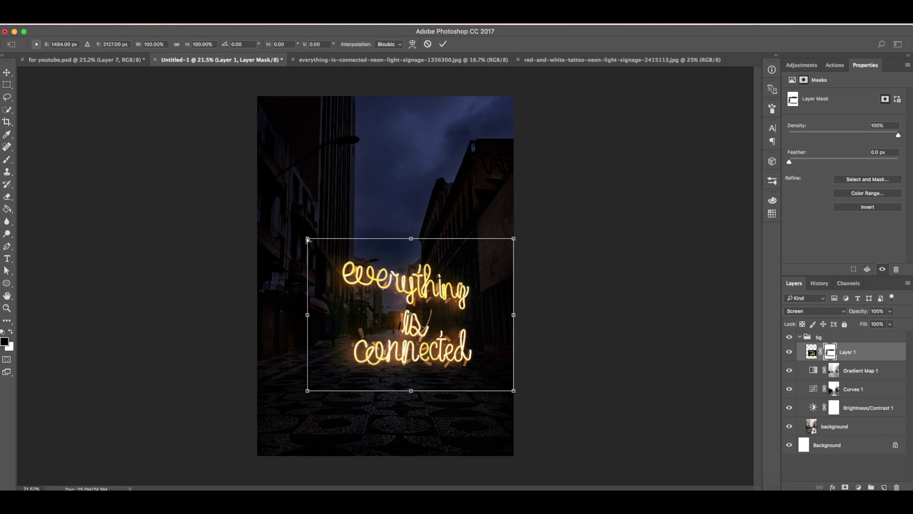
drag(307, 240, 305, 272)
drag(515, 315, 503, 248)
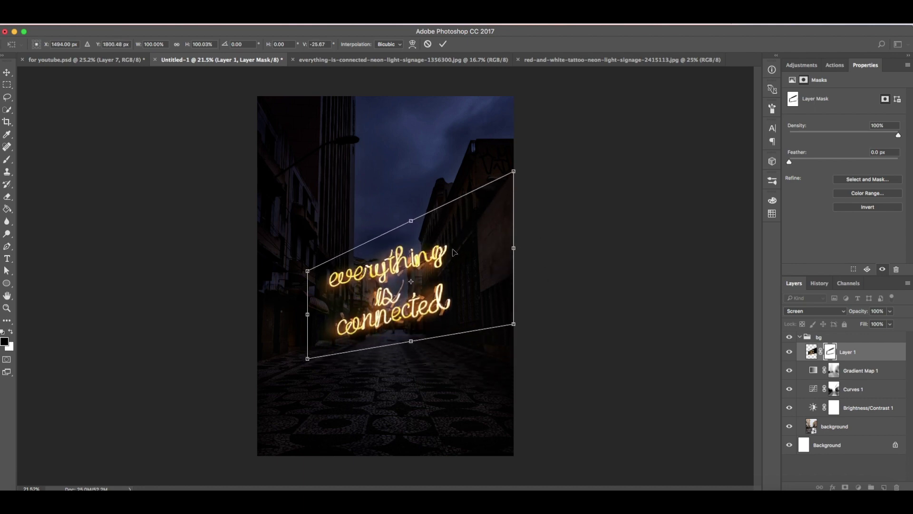
drag(309, 315, 308, 325)
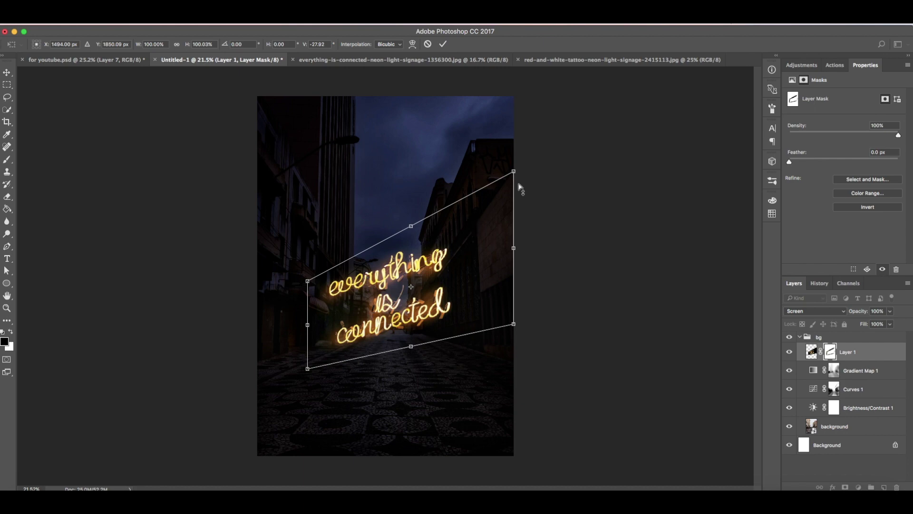
drag(380, 280, 517, 218)
- Distort the sign's corners and edges to narrow it onto the building wall, then commit
right_click(484, 238)
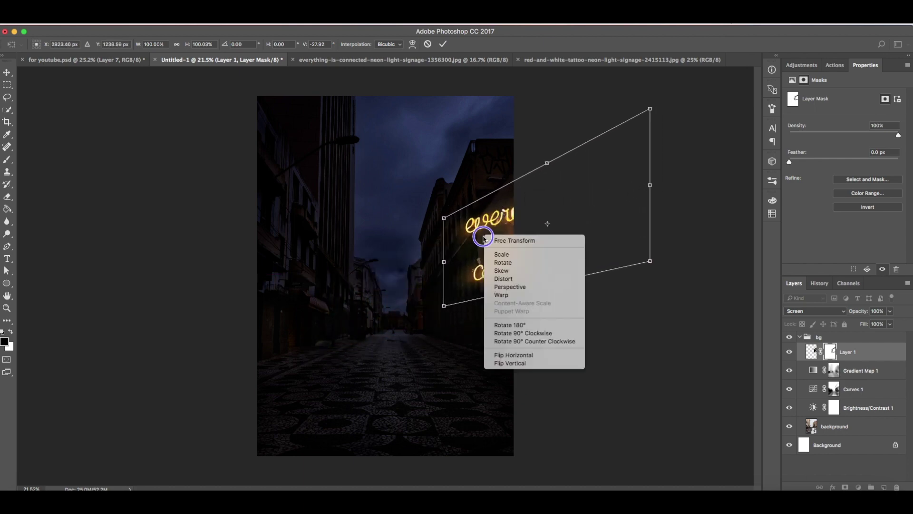
click(503, 279)
drag(650, 185, 595, 194)
drag(612, 104, 560, 122)
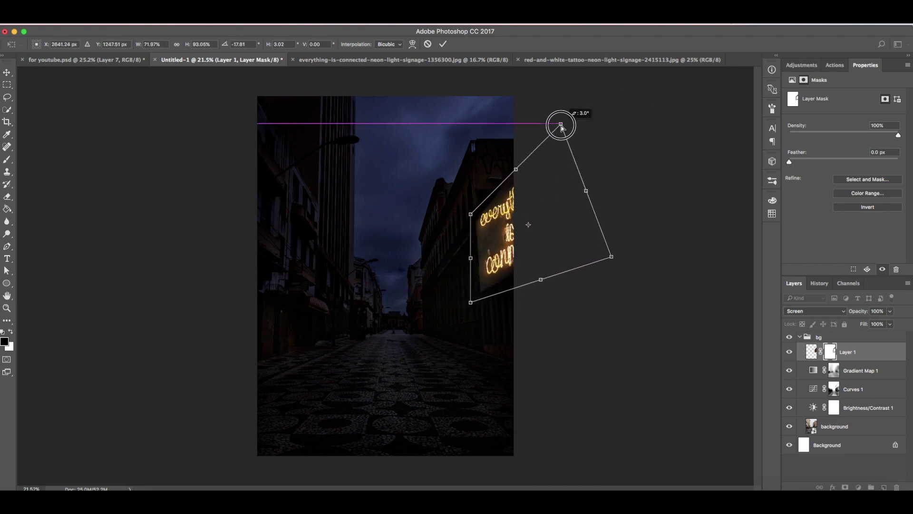
drag(586, 190, 565, 195)
drag(504, 238, 508, 238)
drag(598, 257, 577, 233)
mouse_move(563, 177)
mouse_down()
mouse_move(553, 179)
mouse_move(562, 194)
mouse_up()
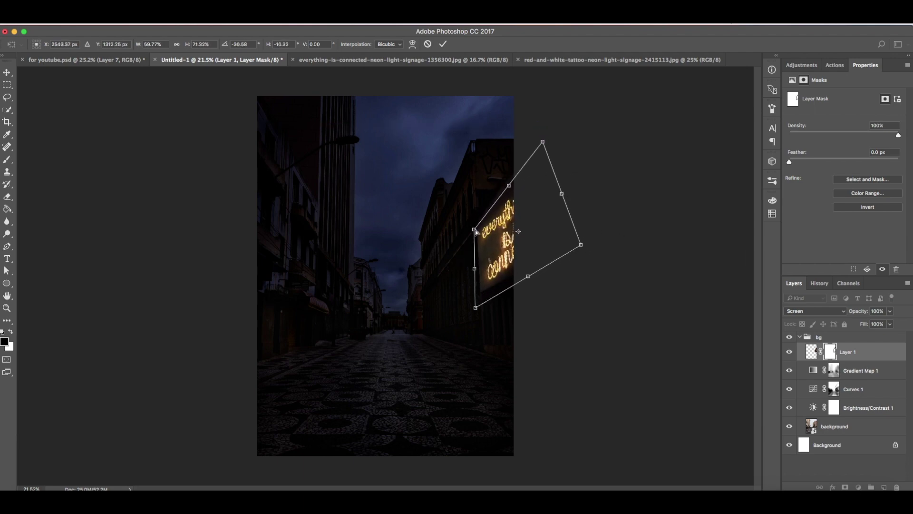
click(444, 44)
- Start a new transform and skew the sign's right and bottom edges toward the wall's angle
right_click(590, 236)
key(ctrl+t)
right_click(499, 241)
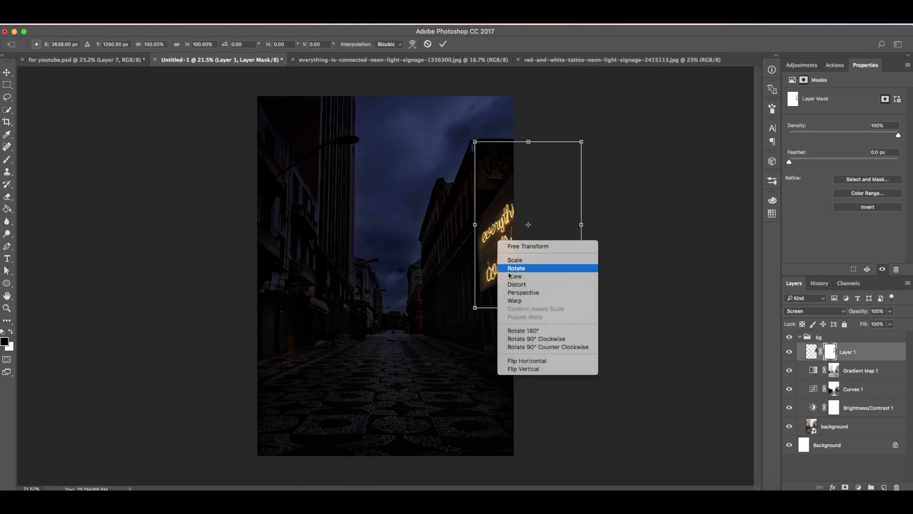
click(515, 276)
drag(582, 224, 578, 183)
right_click(531, 288)
click(530, 286)
drag(529, 287, 531, 298)
drag(581, 98, 574, 108)
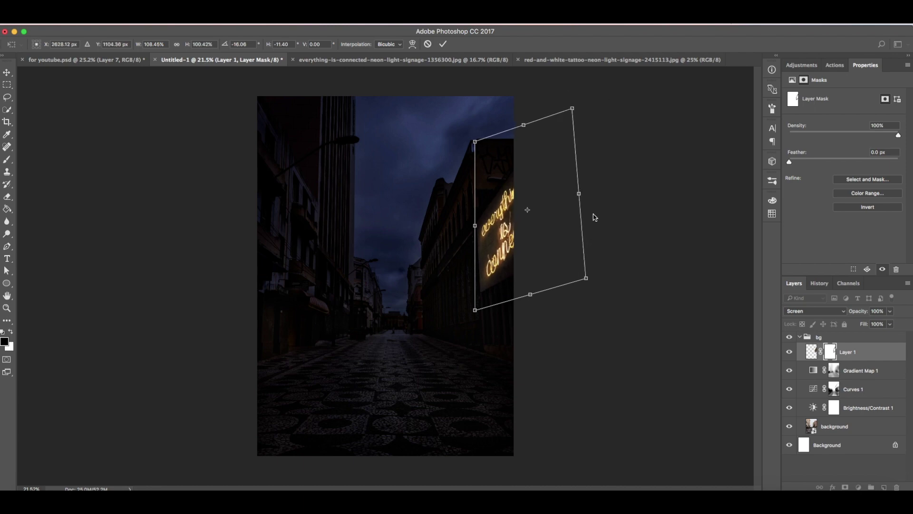
mouse_move(581, 194)
mouse_down()
mouse_move(581, 210)
mouse_move(574, 185)
mouse_up()
right_click(503, 229)
click(521, 281)
- Refine the sign's corners and top and bottom edges to match the wall, then commit
right_click(505, 243)
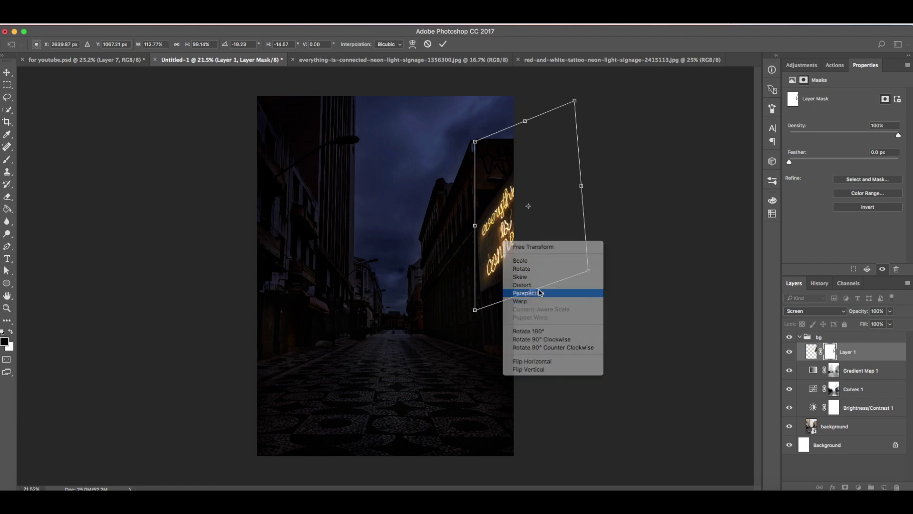
click(547, 280)
drag(588, 270, 578, 255)
drag(527, 282, 522, 290)
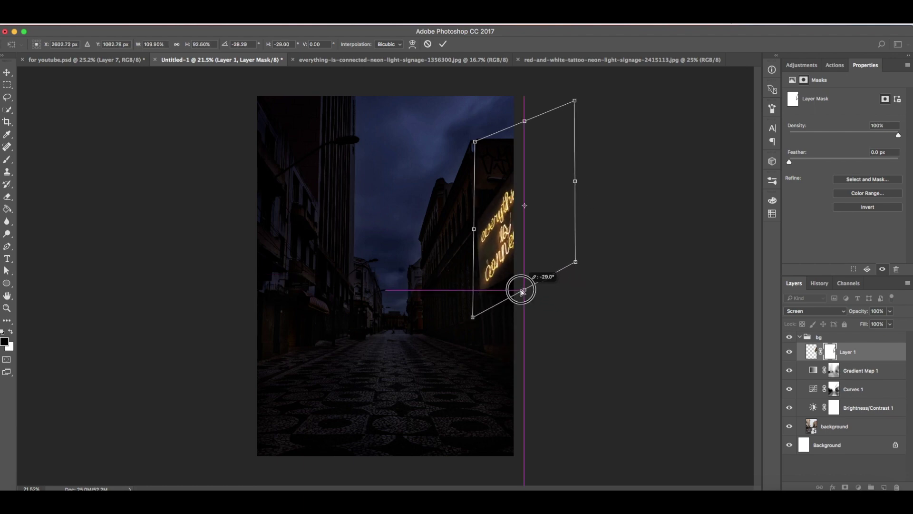
drag(525, 121, 524, 112)
drag(575, 100, 576, 102)
right_click(508, 224)
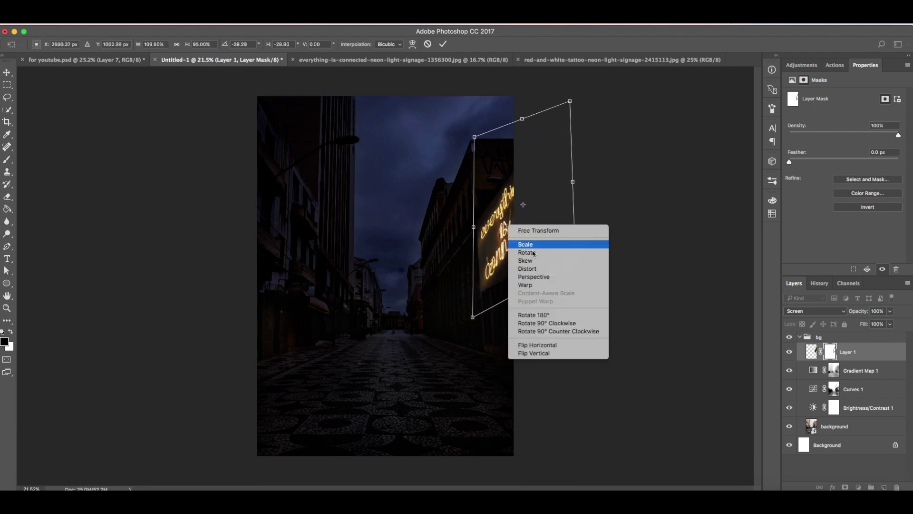
click(528, 241)
mouse_move(524, 290)
mouse_down()
mouse_move(526, 302)
mouse_move(528, 294)
mouse_up()
mouse_move(523, 128)
mouse_down()
mouse_move(516, 122)
mouse_move(526, 139)
mouse_up()
key(Return)
- Rotate and nudge the sign into place on the wall and apply the adjustment
drag(589, 140, 585, 133)
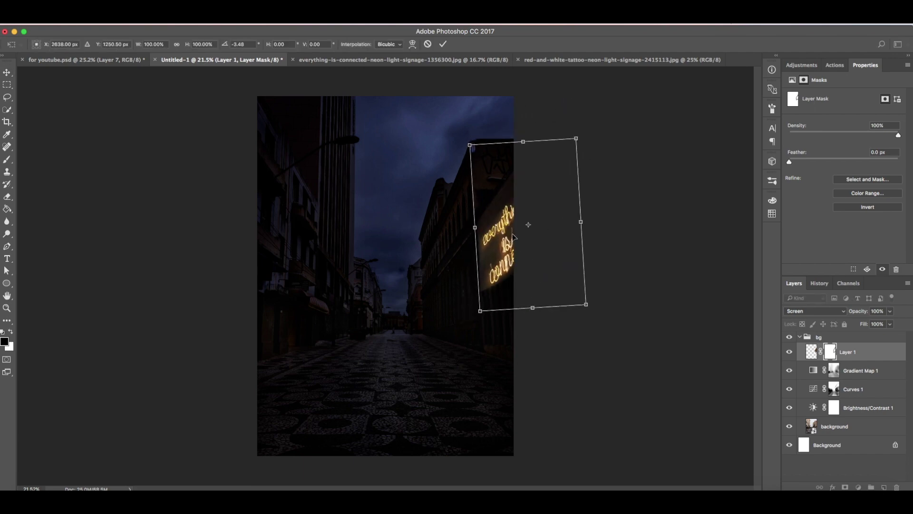
drag(523, 224, 506, 241)
key(Return)
key(z)
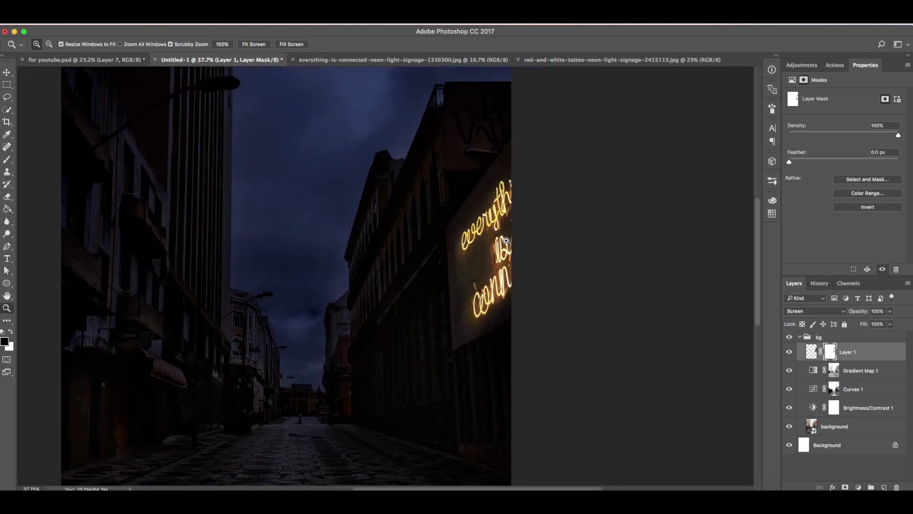
- Add a Curves 2 adjustment above Gradient Map 1 and rename Layer 1 'everything neon'
click(870, 371)
click(859, 487)
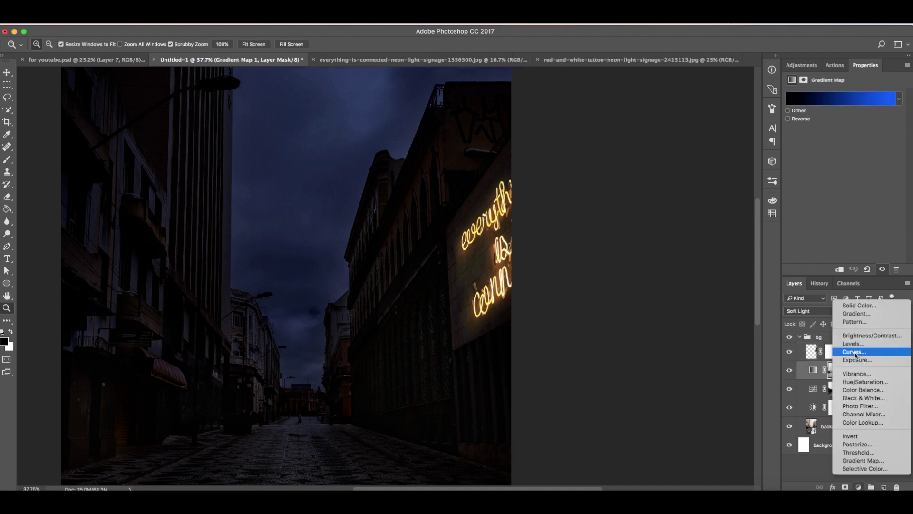
click(856, 356)
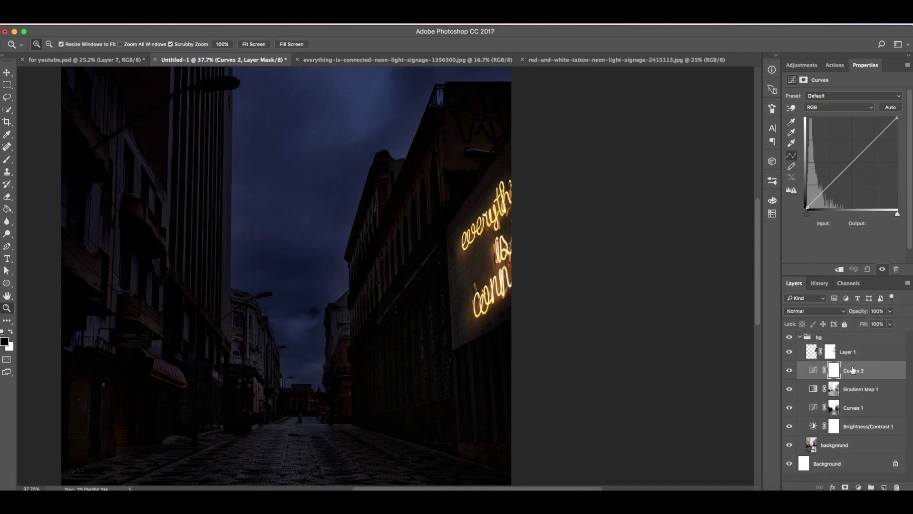
double_click(850, 352)
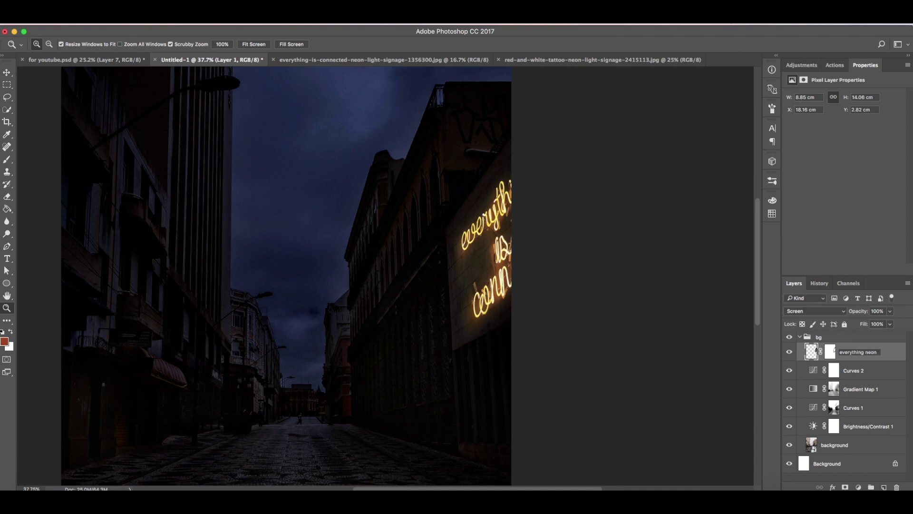
key(Return)
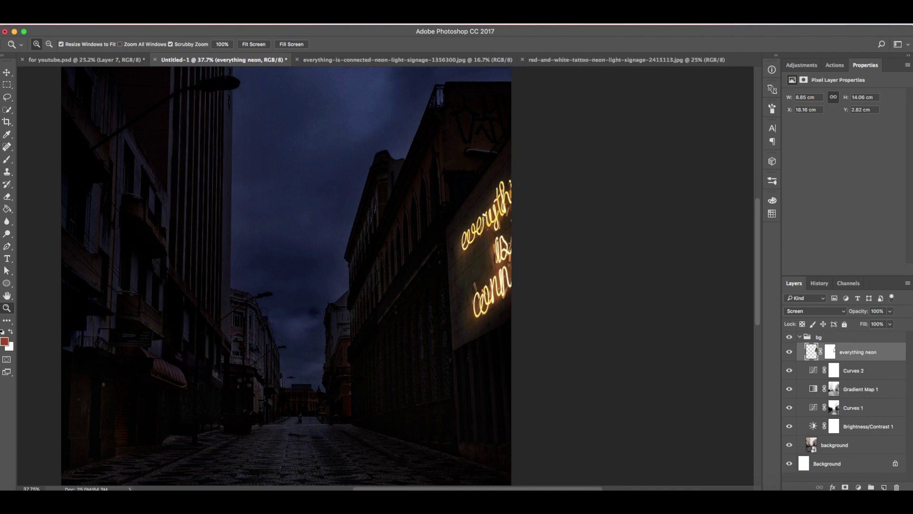
- In Curves 2, raise the RGB midtones, lower the Blue curve (127→105), and set Lighten blending
click(852, 373)
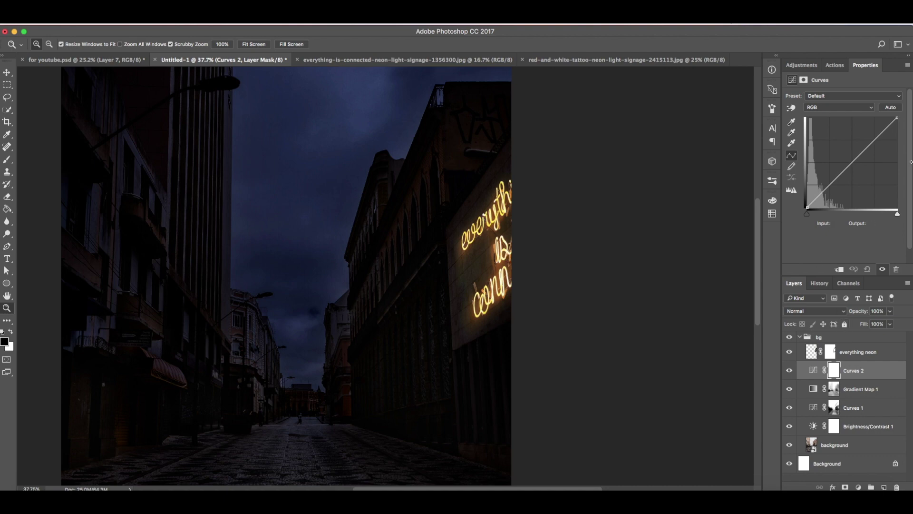
drag(852, 157, 852, 150)
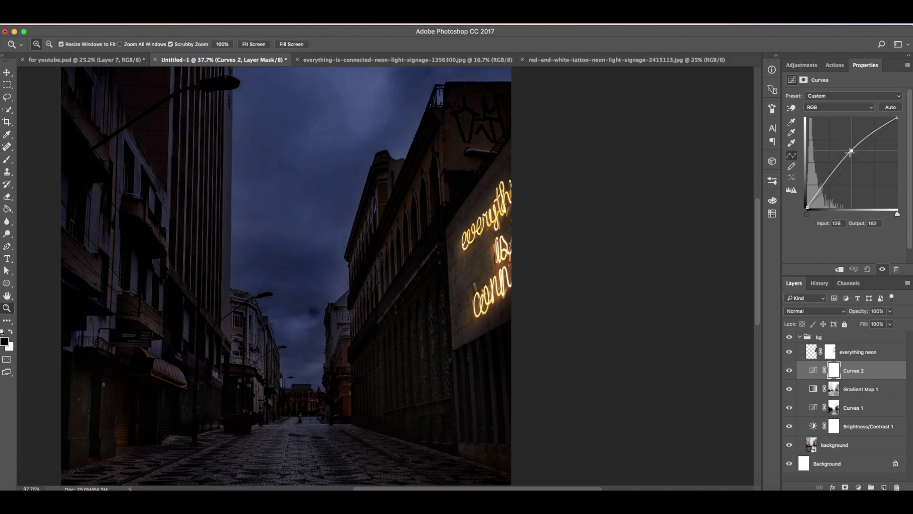
click(832, 108)
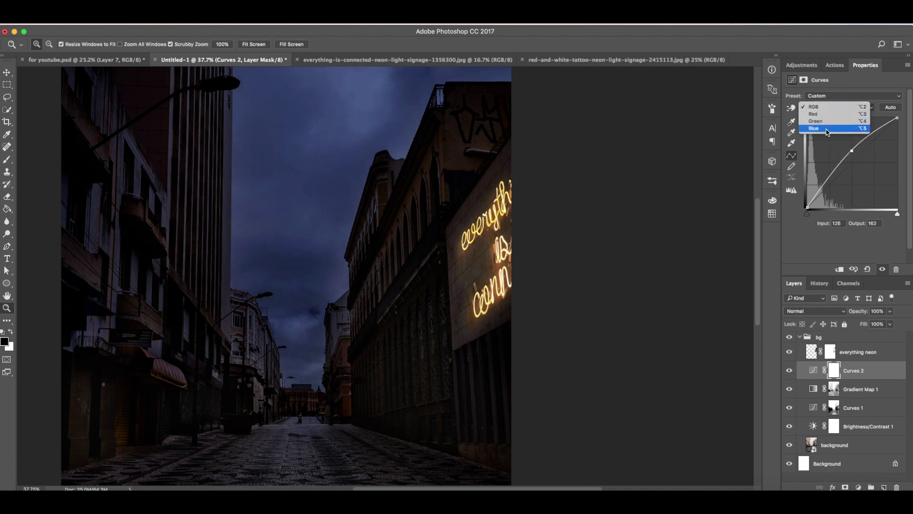
click(827, 130)
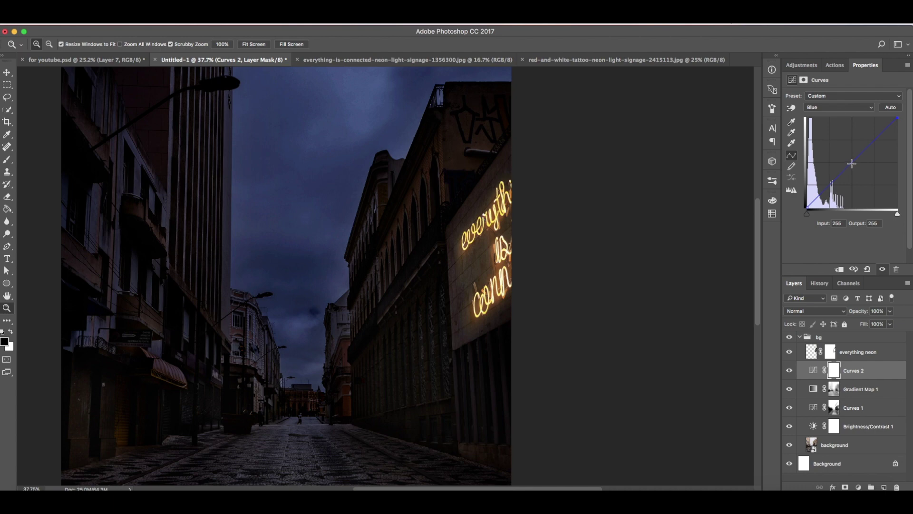
drag(852, 164, 853, 171)
click(825, 312)
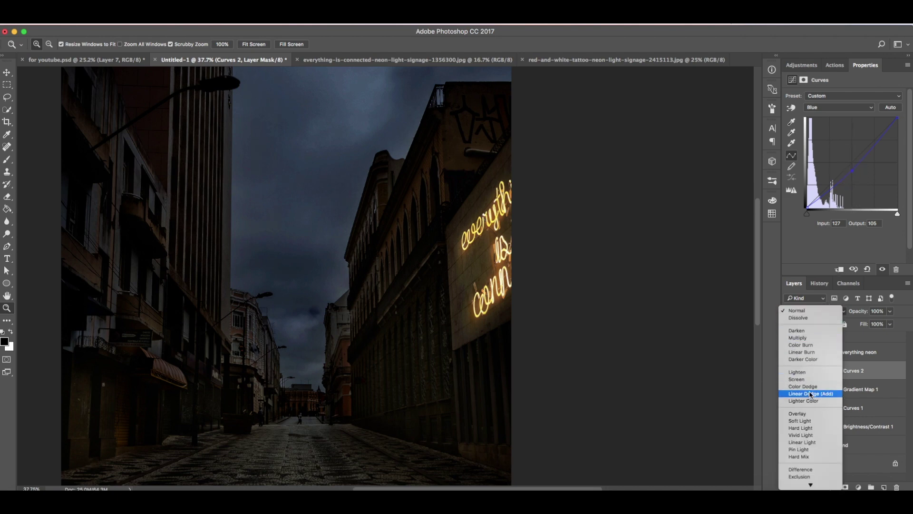
click(808, 372)
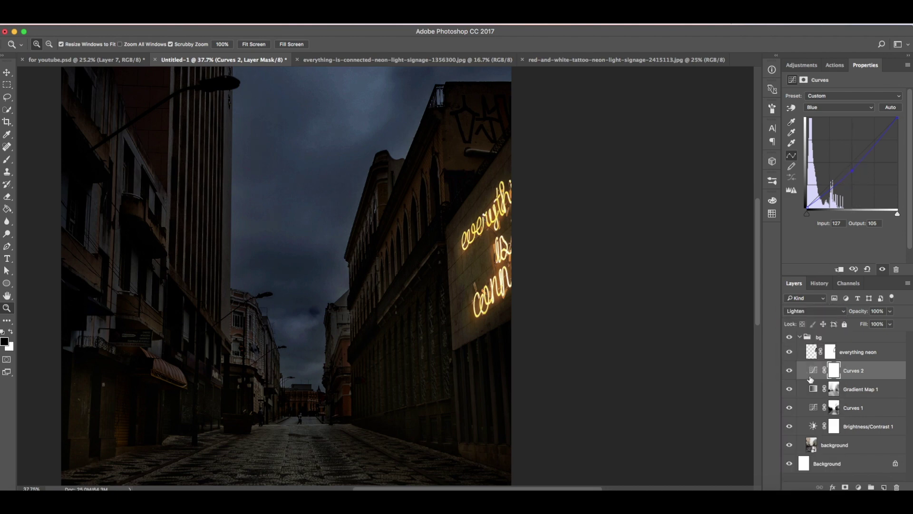
- Invert the Curves 2 mask and paint white to reveal the brightening over the neon lettering
key(super+i)
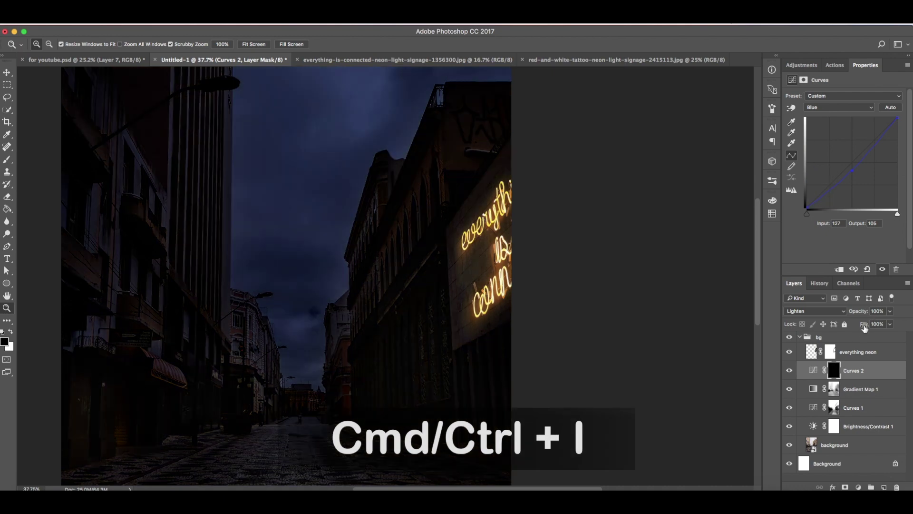
key(b)
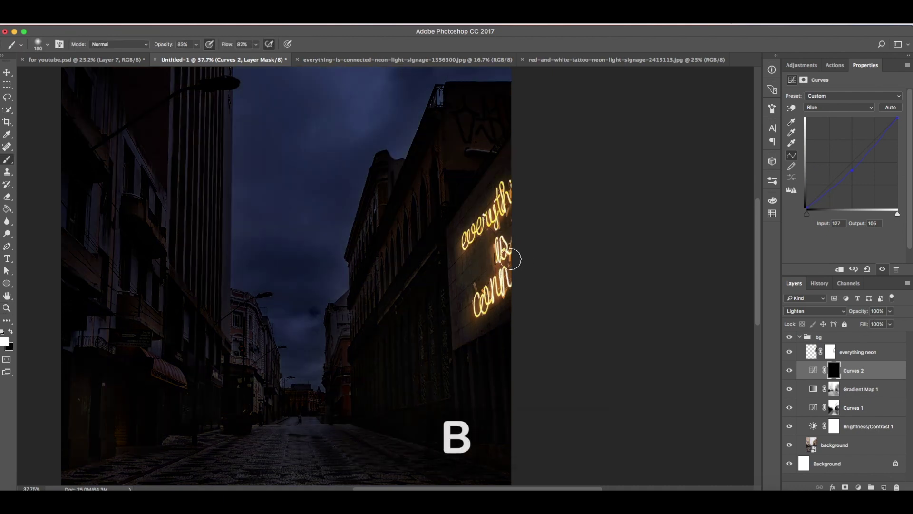
mouse_move(473, 242)
mouse_down()
mouse_move(488, 228)
mouse_move(476, 231)
mouse_up()
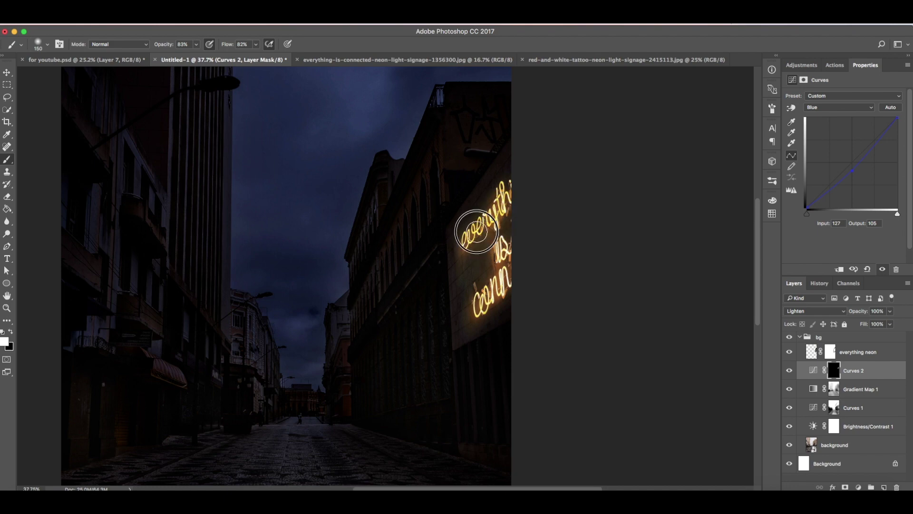
click(509, 289)
click(506, 290)
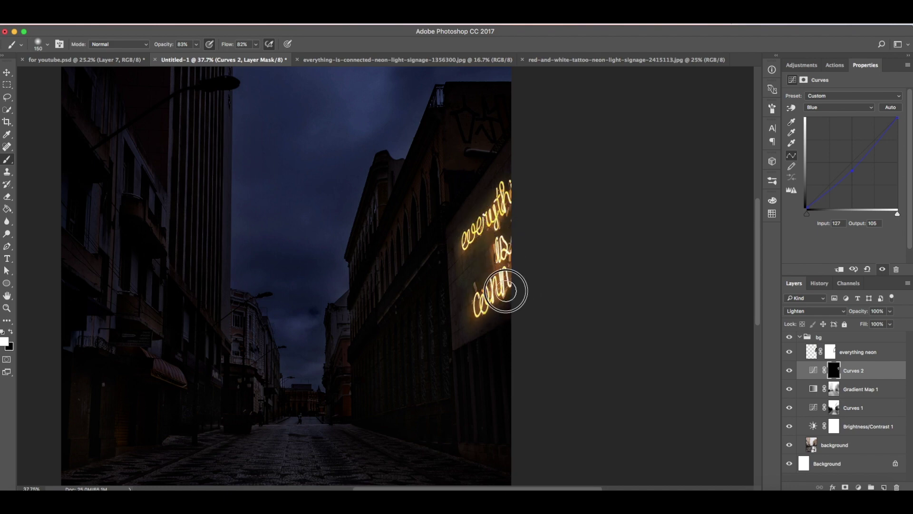
click(515, 245)
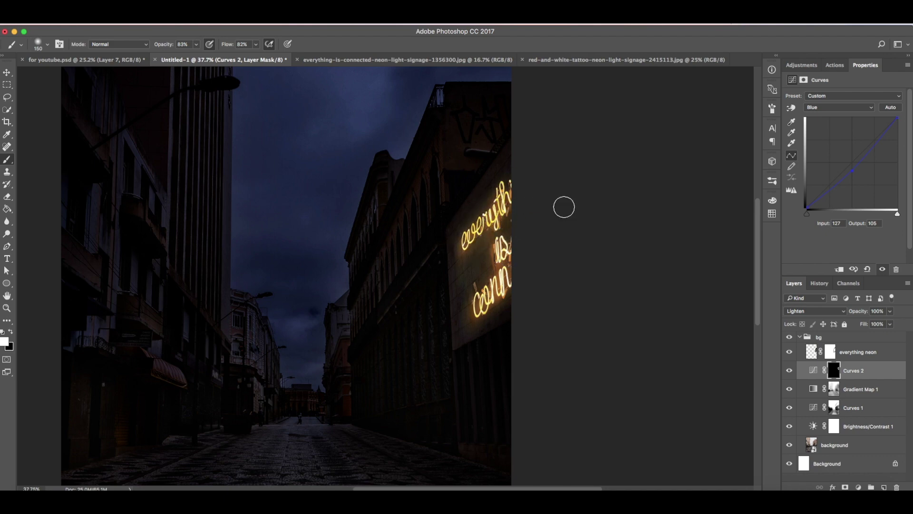
- Set Curves 2 to Linear Dodge (Add) and paint the brightening over the word 'is'
click(815, 311)
click(818, 335)
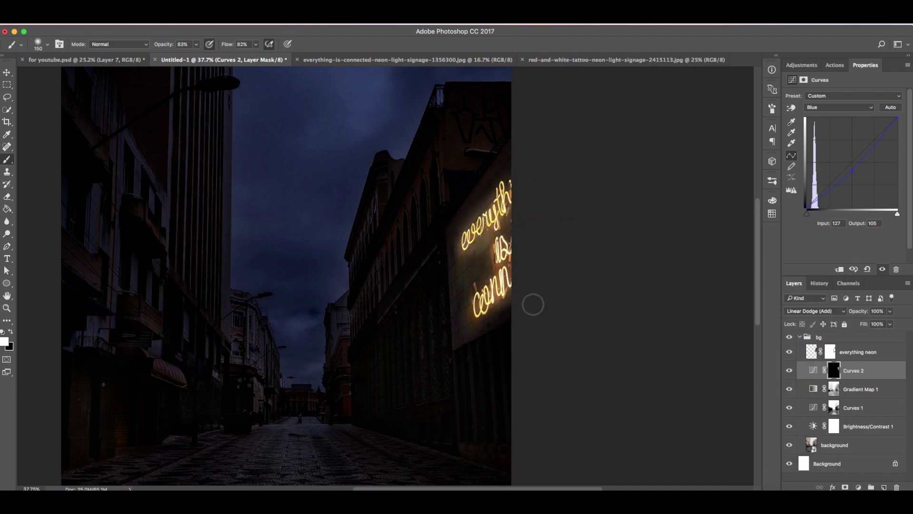
click(505, 264)
key(z)
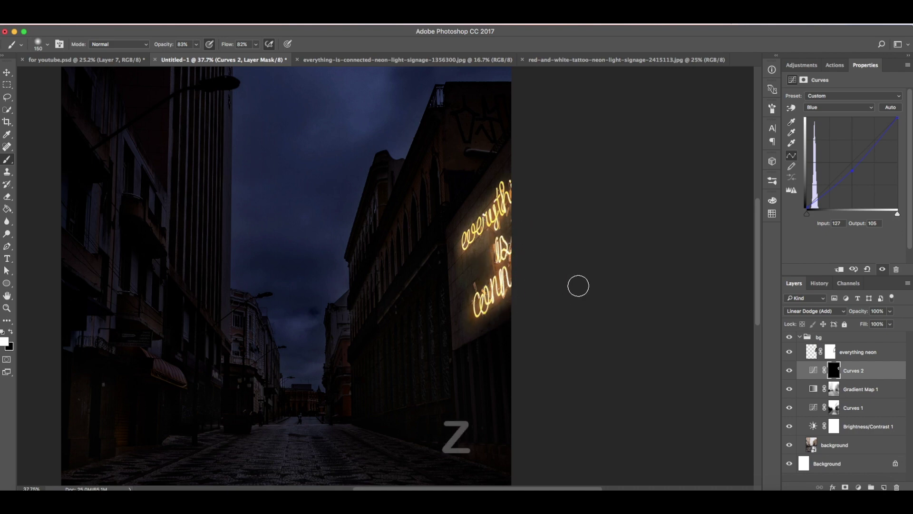
scroll(490, 230, down, 3)
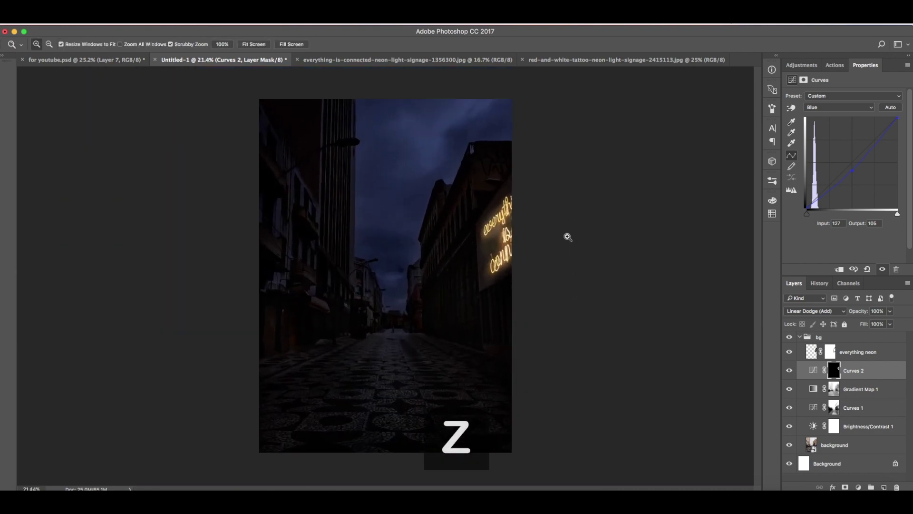
- Lower the Curves 2 RGB curve to tame the neon glow
click(837, 111)
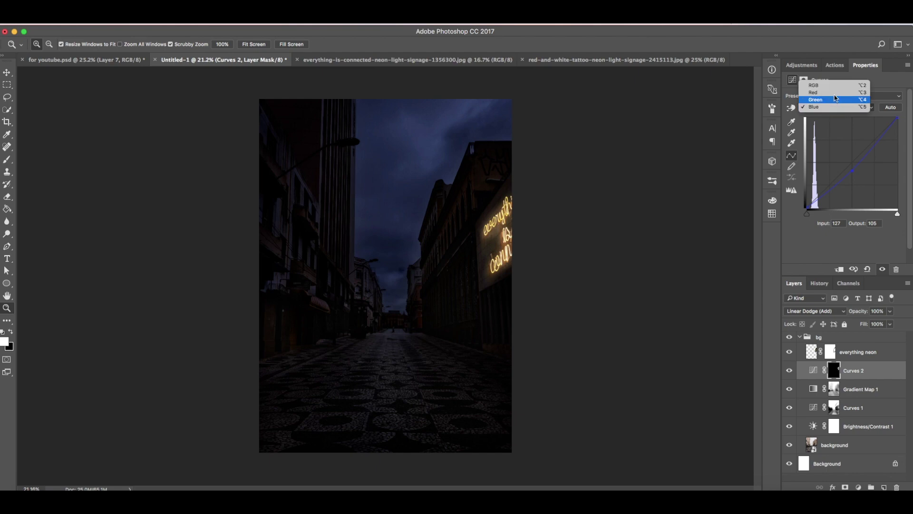
click(832, 84)
drag(852, 151, 852, 158)
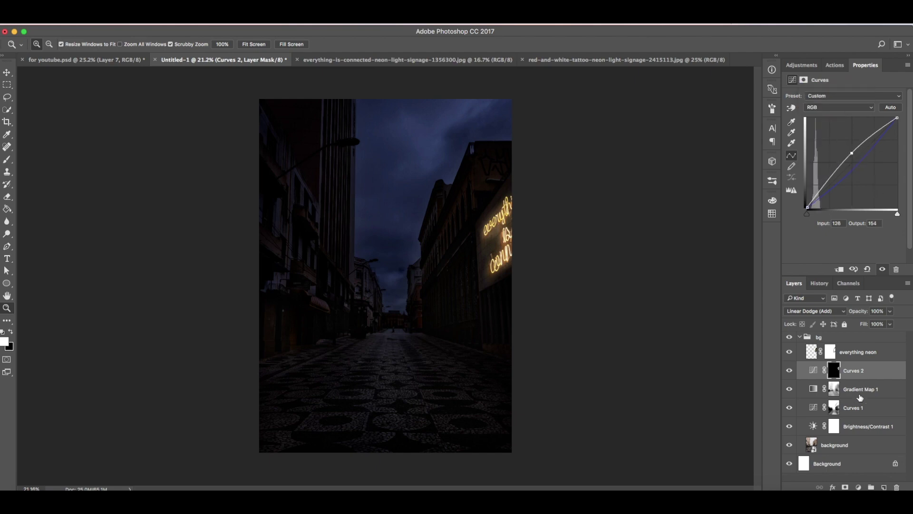
- Darken the street's shadows with a Curves 1 point at 99→71, then close the connected-neon image
click(863, 412)
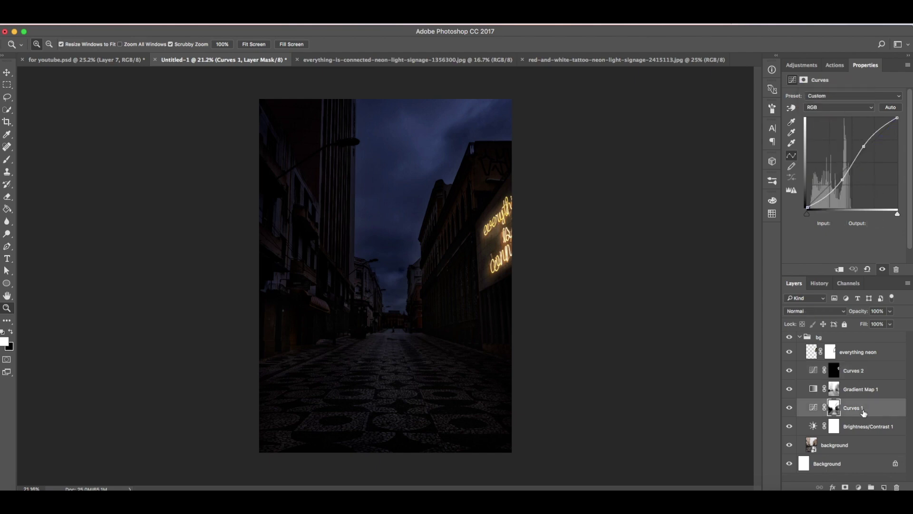
click(844, 181)
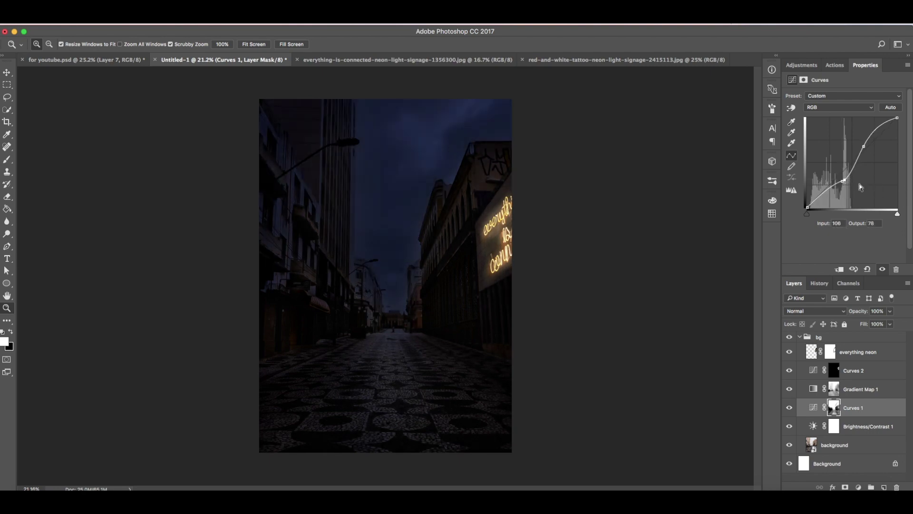
drag(843, 182, 842, 183)
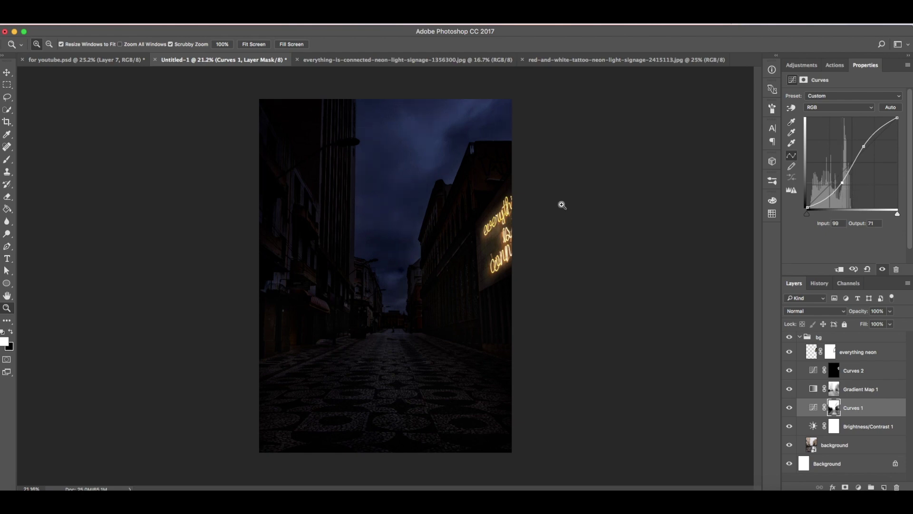
click(297, 60)
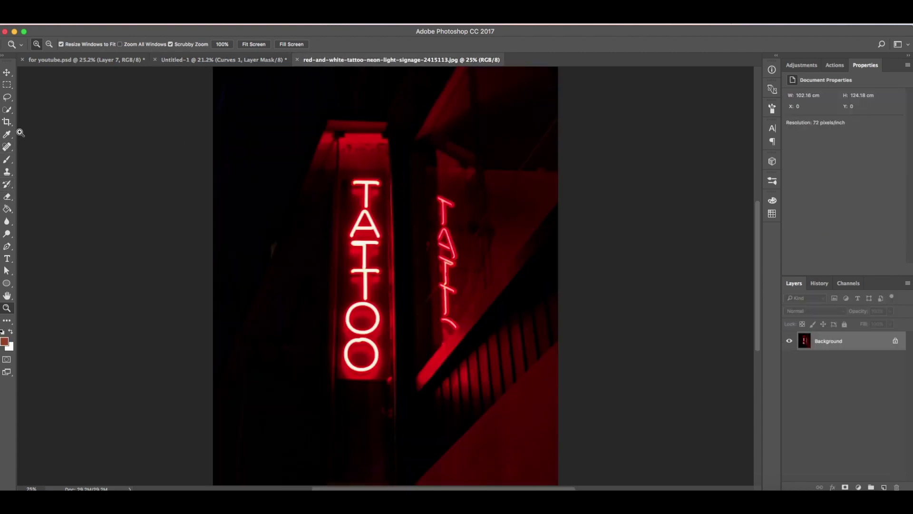
- Start a Pen path at the TATTOO sign's top-left corner and place anchors down its right edge
click(7, 247)
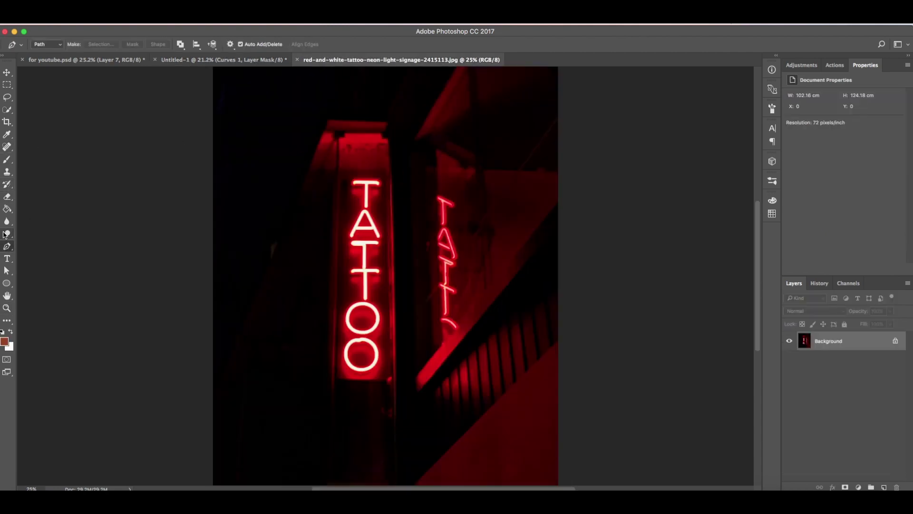
click(344, 134)
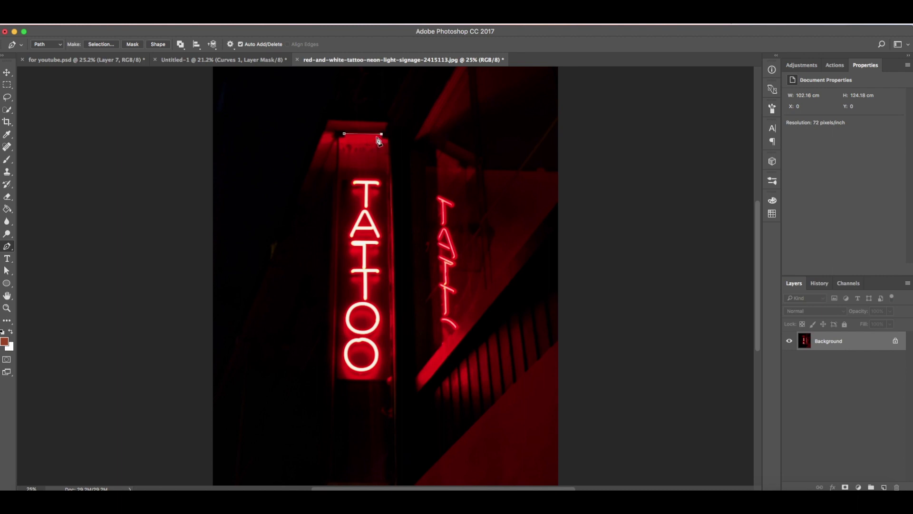
scroll(380, 138, up, 5)
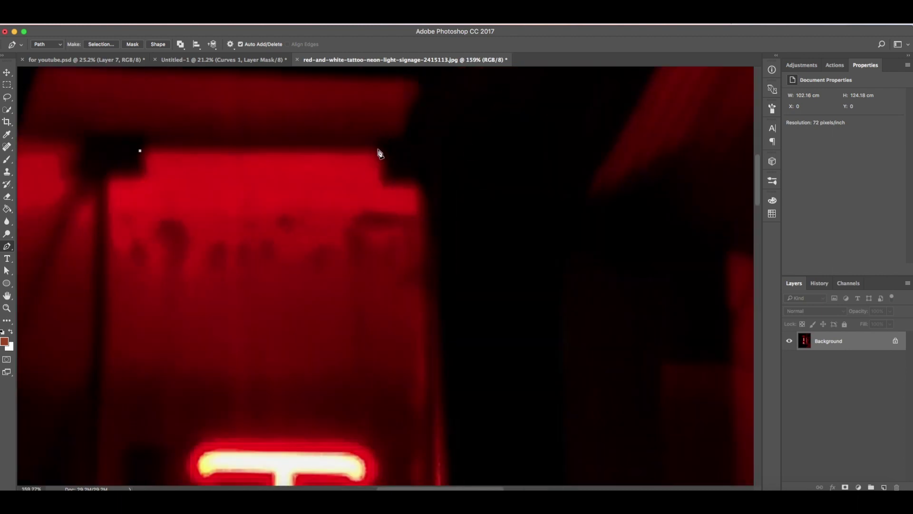
click(377, 148)
drag(385, 162, 387, 177)
click(413, 180)
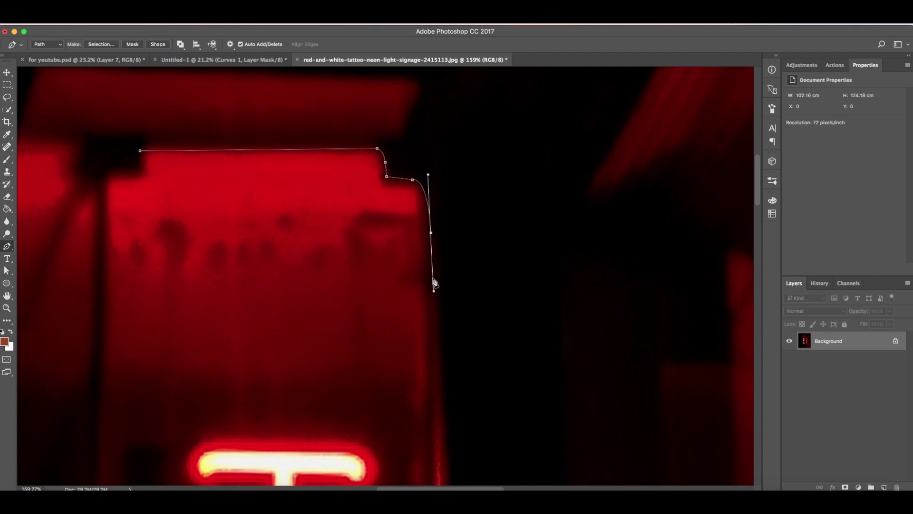
key(super+z)
click(427, 203)
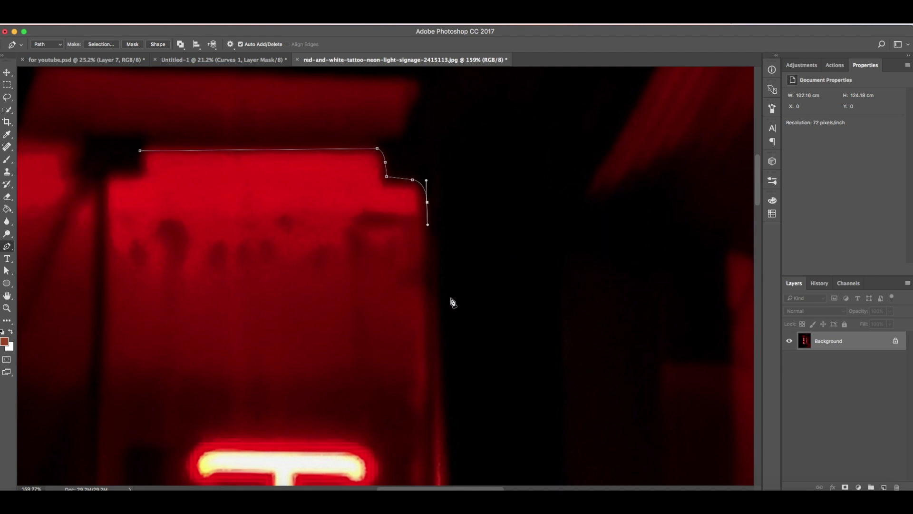
scroll(464, 357, down, 5)
scroll(465, 356, down, 3)
scroll(430, 281, down, 4)
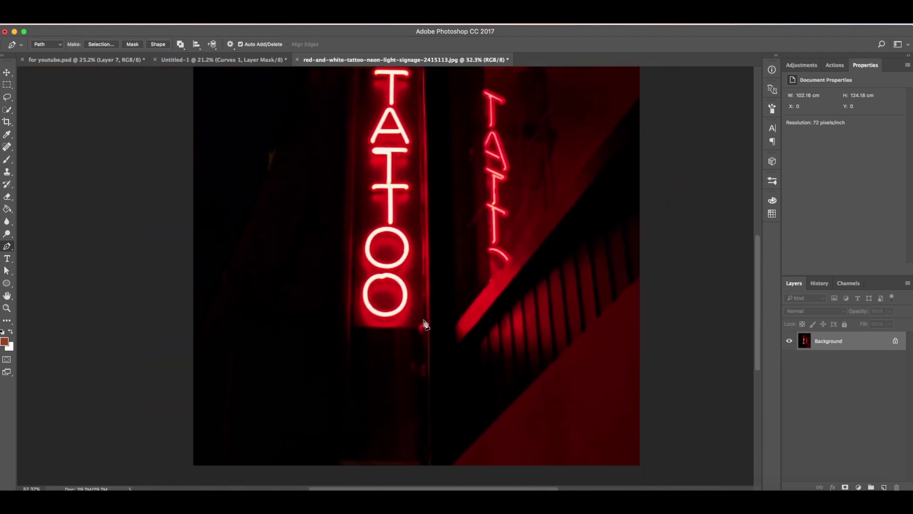
scroll(404, 339, down, 3)
scroll(395, 377, up, 5)
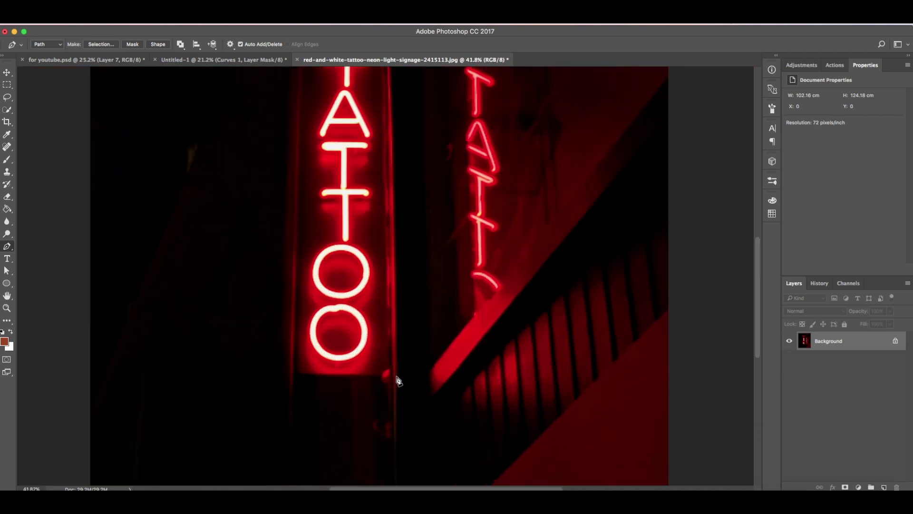
- Add anchors at the sign's bottom corners and close the path at the top-left corner
click(398, 378)
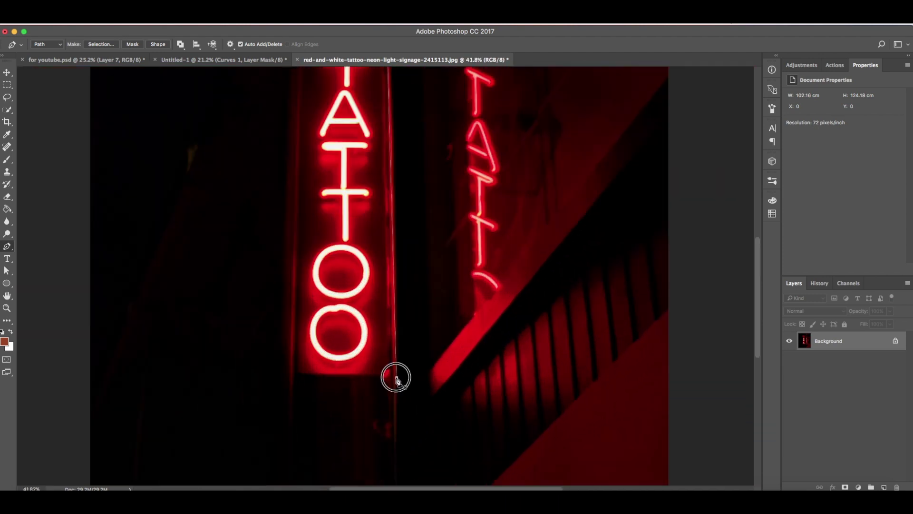
click(291, 378)
scroll(398, 309, up, 6)
scroll(398, 310, left, 3)
click(402, 152)
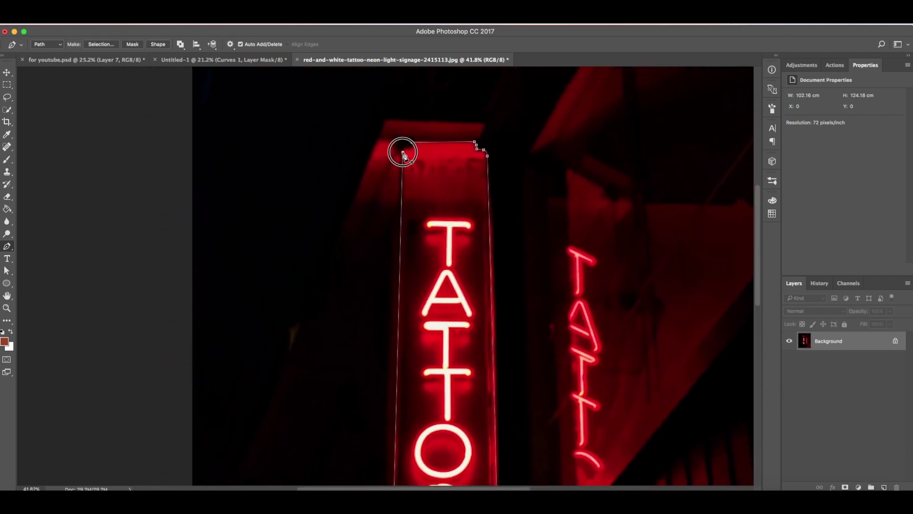
scroll(403, 153, up, 5)
drag(409, 153, 426, 156)
scroll(499, 220, down, 8)
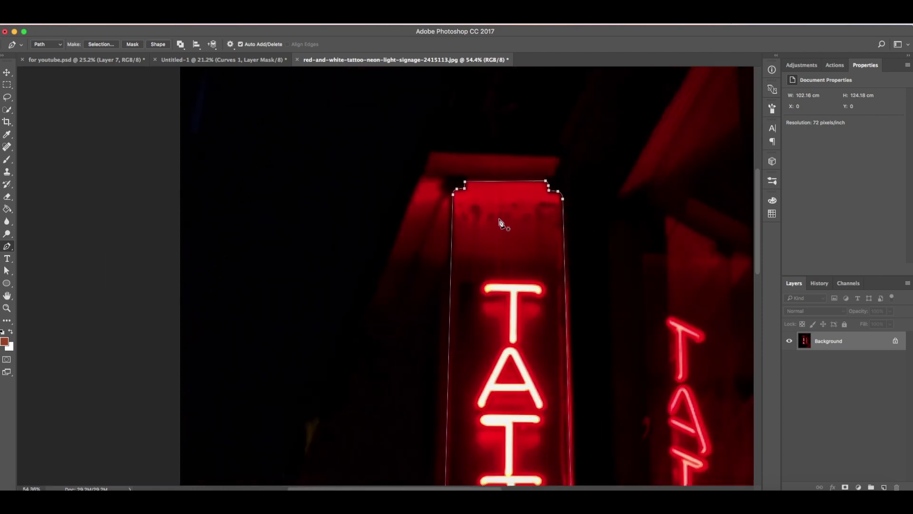
- Turn the TATTOO path into a 1 px feathered selection and drag it into the street document
right_click(382, 236)
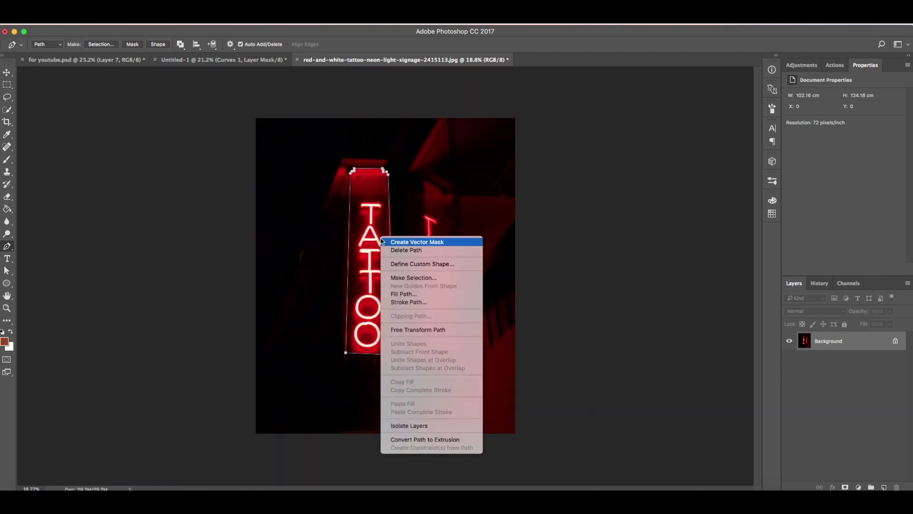
click(400, 279)
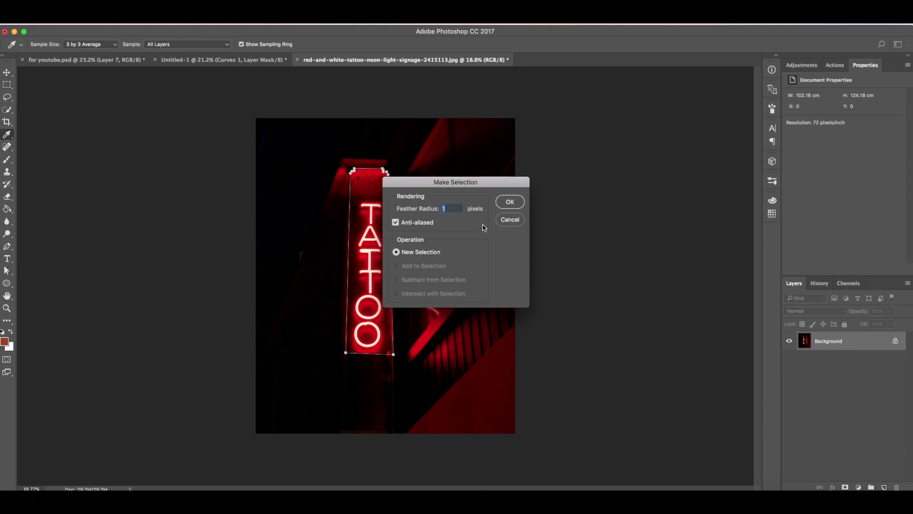
click(510, 201)
key(v)
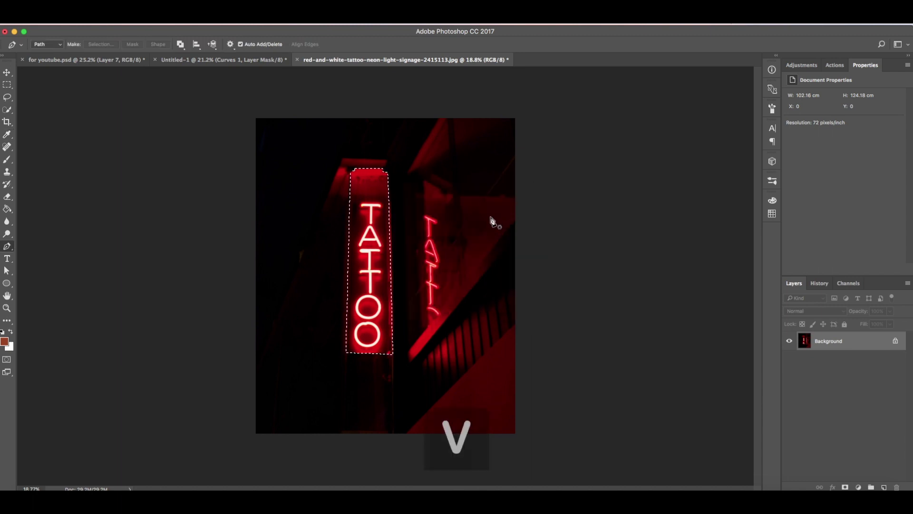
drag(376, 226, 445, 218)
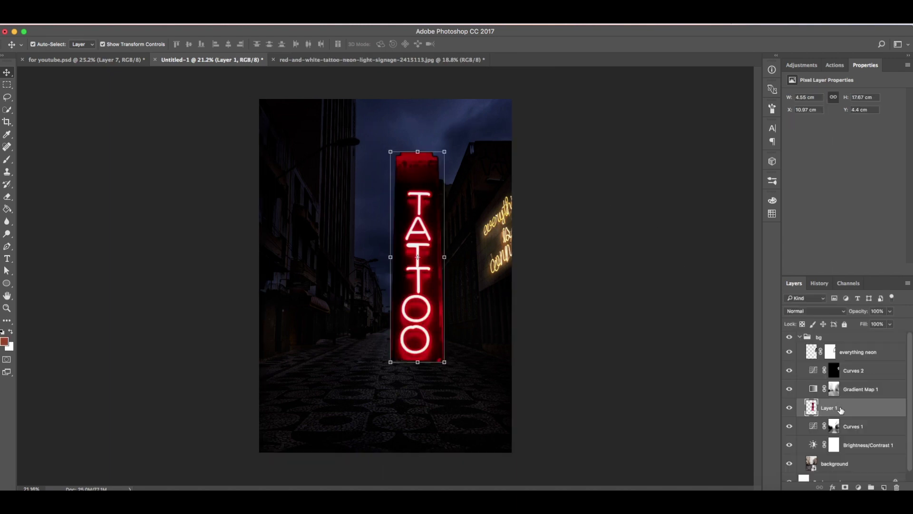
- Stack the TATTOO layer above everything neon as 'tattoo neon' and scale it onto the building edge
drag(841, 410, 845, 345)
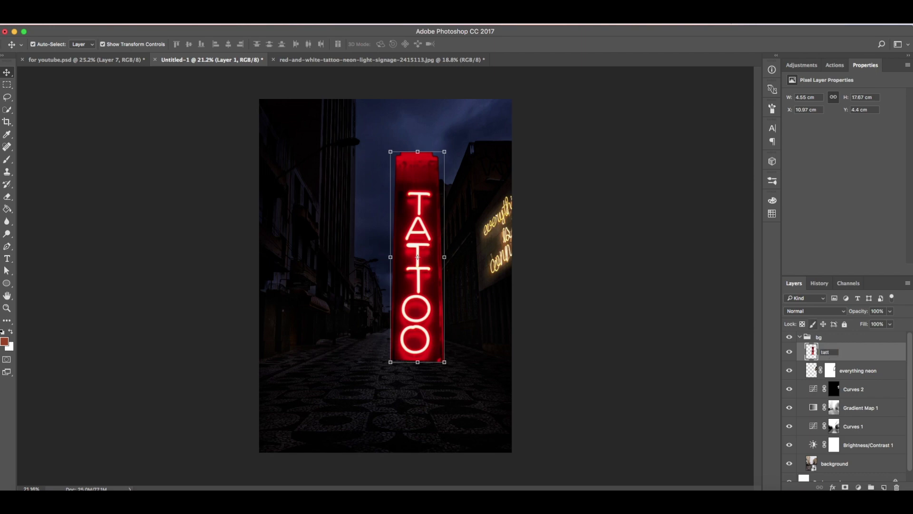
key(Return)
drag(419, 198, 455, 187)
scroll(468, 275, up, 3)
scroll(467, 275, down, 3)
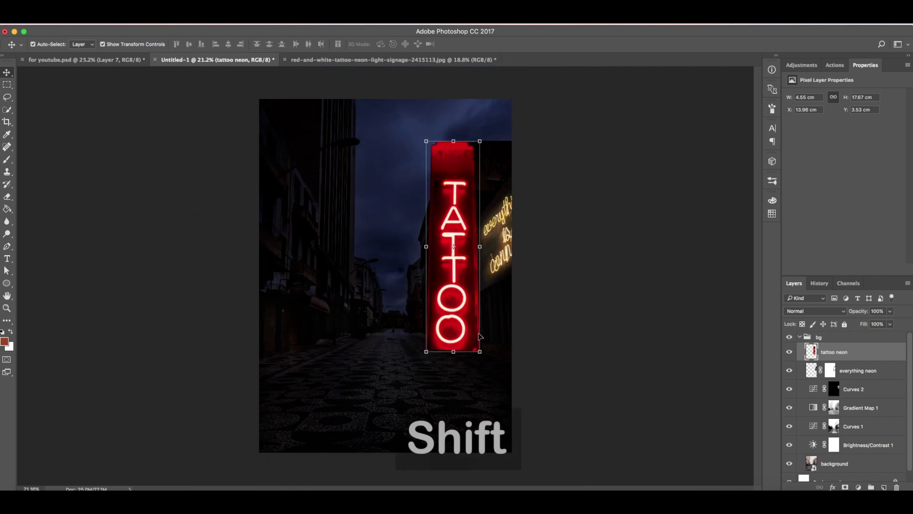
drag(482, 353, 455, 257)
drag(450, 159, 518, 144)
click(442, 43)
- Nudge the TATTOO sign into place and shrink it to about 2.3 cm wide
key(z)
key(v)
drag(438, 209, 434, 203)
key(z)
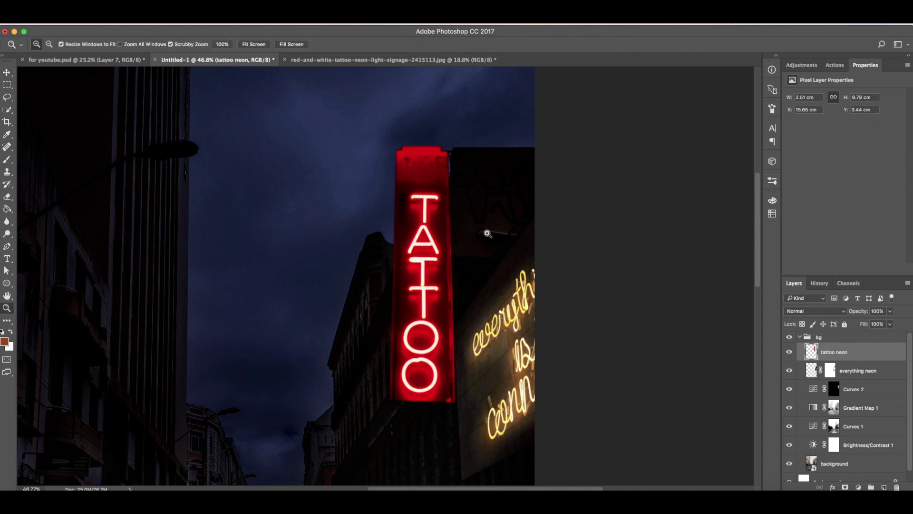
drag(485, 230, 488, 129)
drag(483, 168, 642, 233)
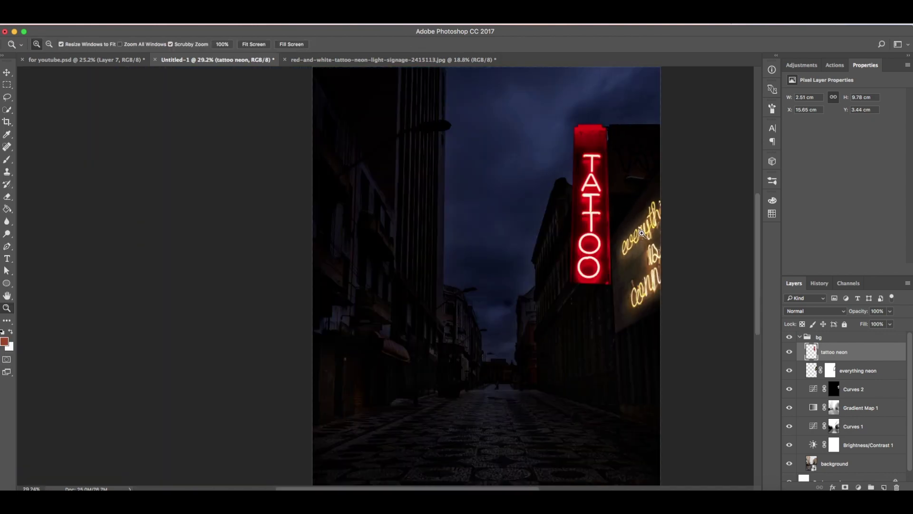
key(v)
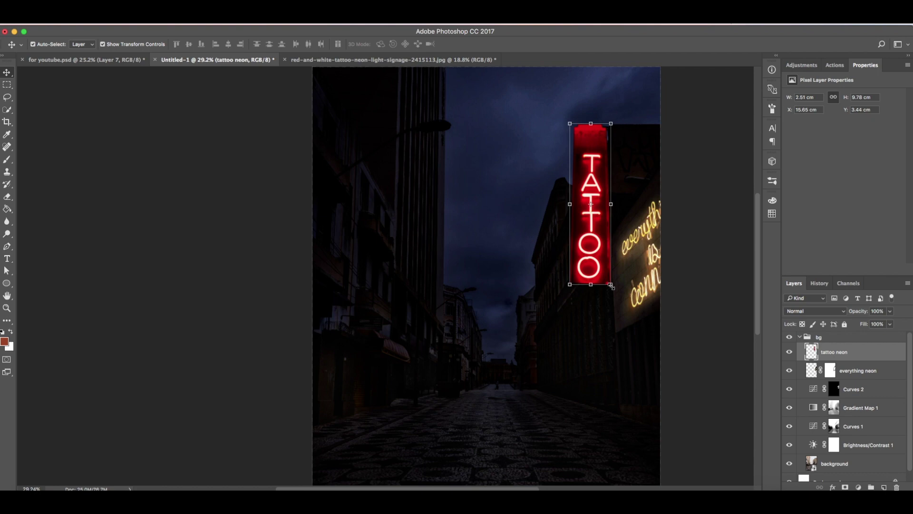
drag(612, 286, 608, 271)
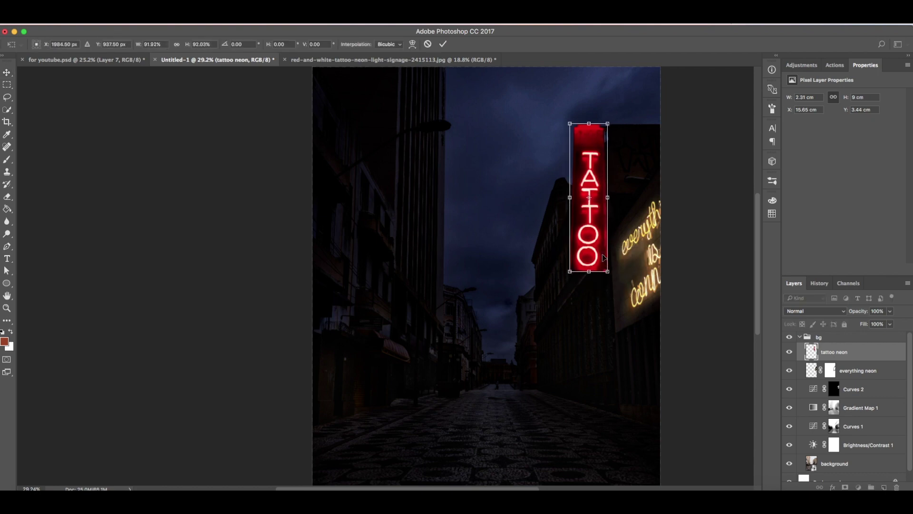
- Skew the TATTOO sign rightward, nudge it left, rotate it a fraction of a degree, and commit
right_click(596, 140)
key(Escape)
drag(590, 123, 608, 123)
drag(591, 272, 593, 272)
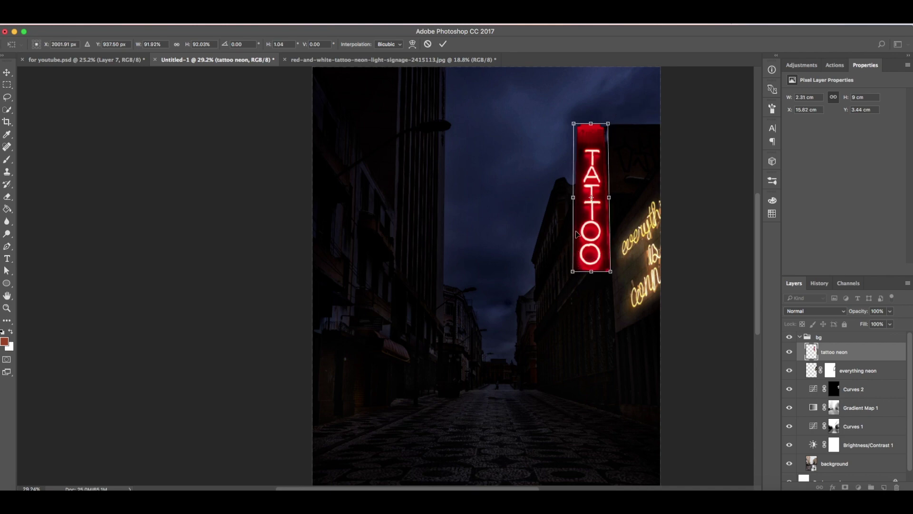
drag(596, 136, 600, 137)
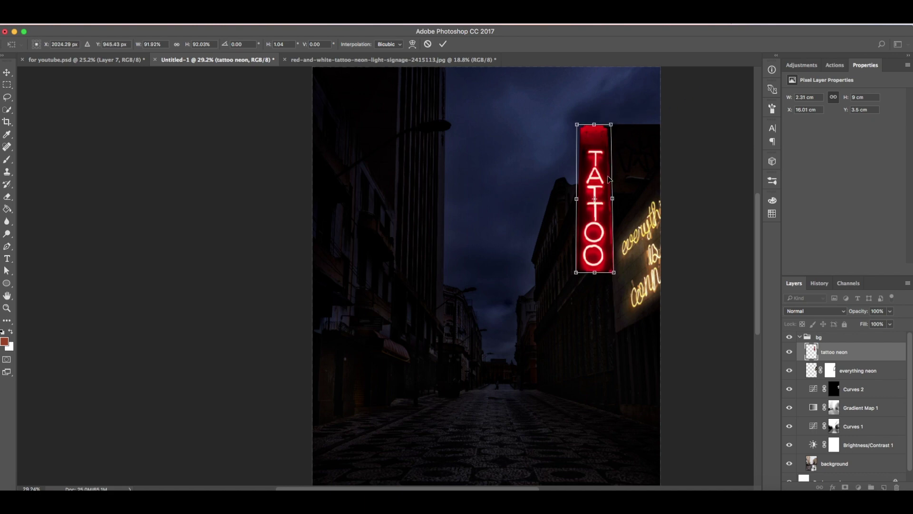
key(Left)
key(Left)
key(Left)
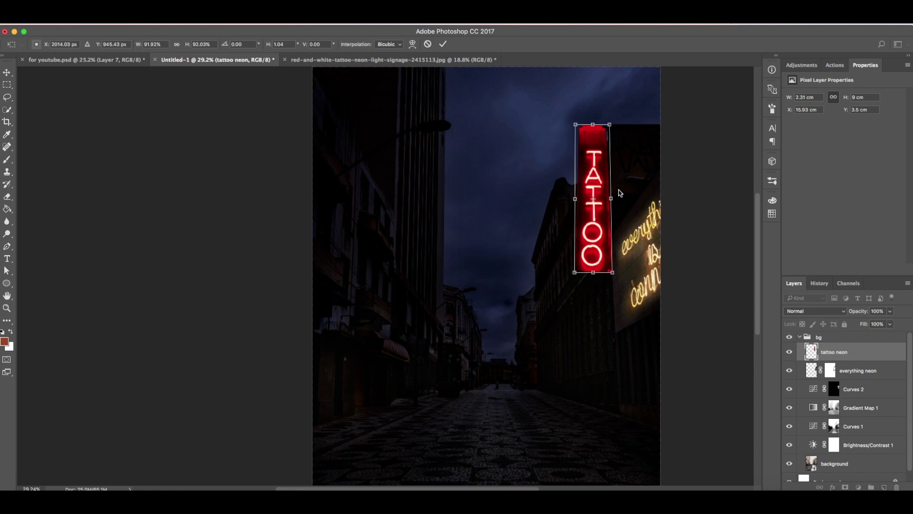
drag(576, 200, 573, 198)
key(Return)
key(z)
drag(526, 159, 486, 148)
click(513, 177)
- Skew the sign's right edge upward and shorten it from the bottom to 2.3 × 8.66 cm
key(v)
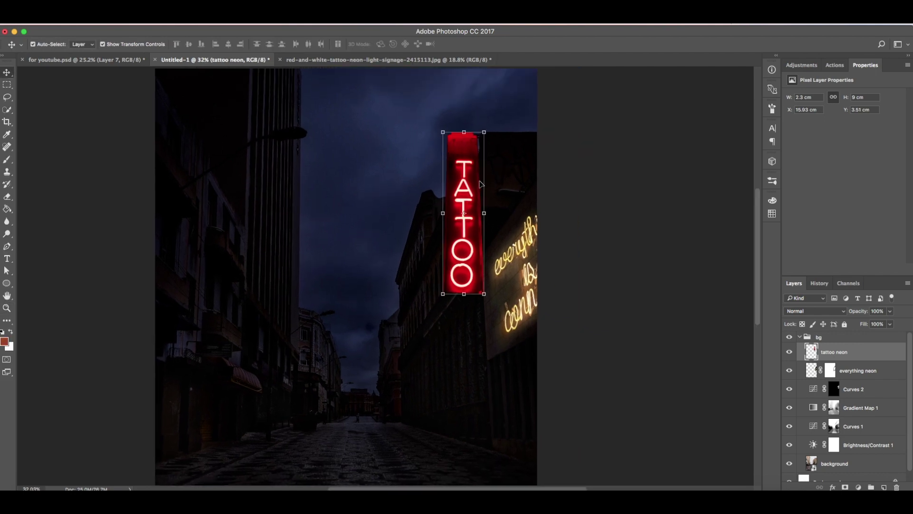
click(485, 213)
right_click(475, 211)
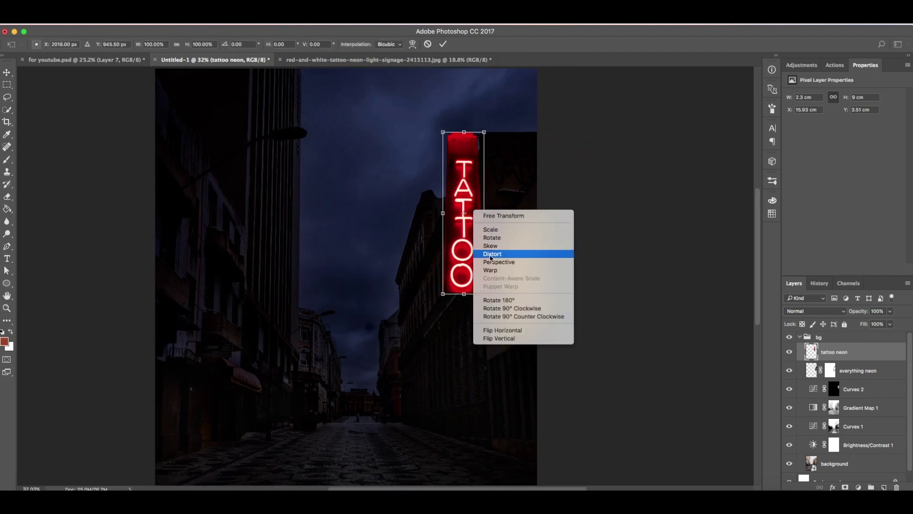
click(485, 218)
drag(485, 214, 486, 211)
click(443, 44)
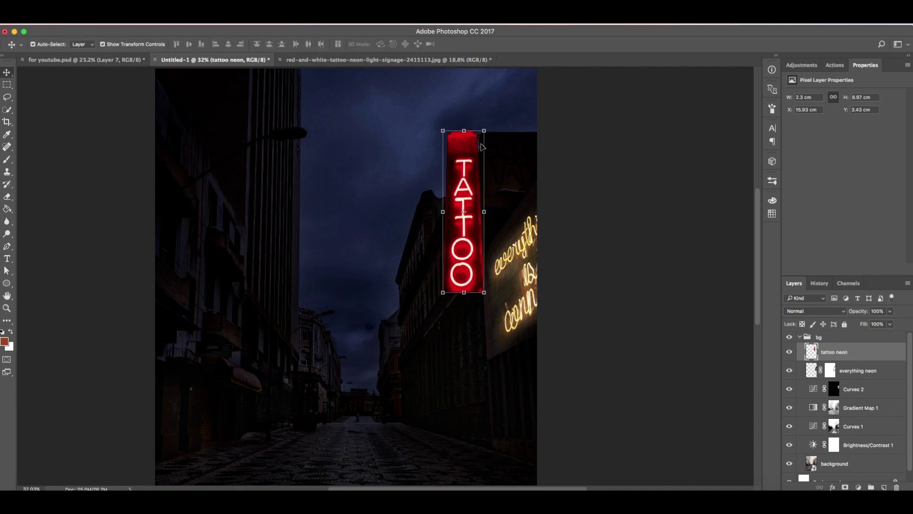
scroll(480, 129, down, 2)
drag(470, 243, 469, 241)
- Commit the shortened sign and return to the street image, zoomed in on the TATTOO sign
click(443, 44)
key(z)
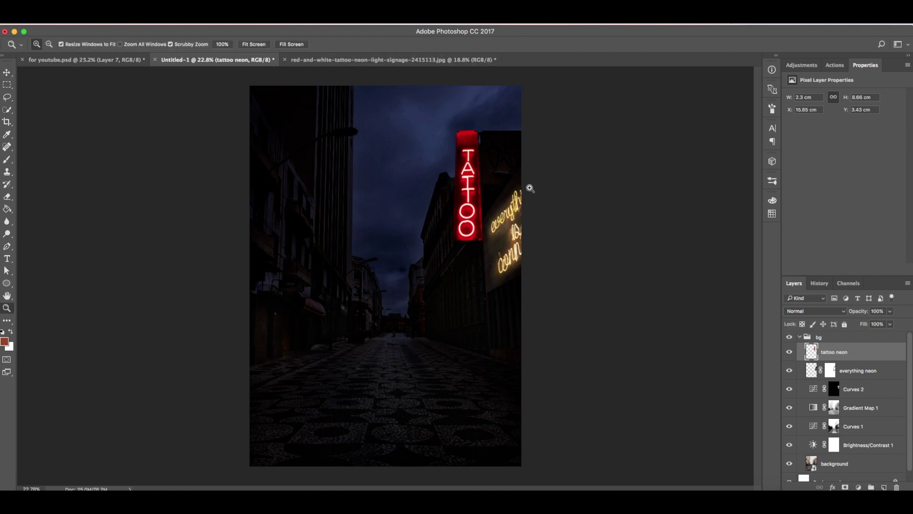
scroll(552, 193, down, 1)
key(ctrl+shift+Tab)
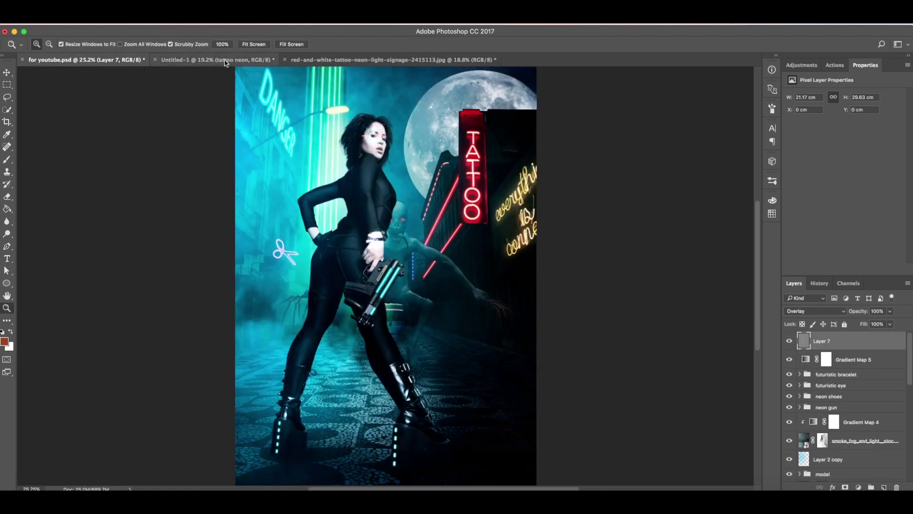
click(218, 60)
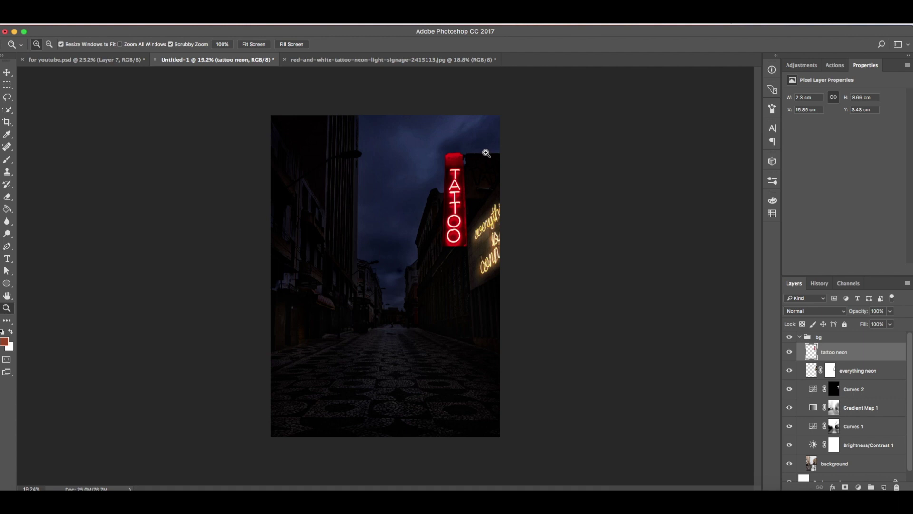
drag(462, 169, 510, 155)
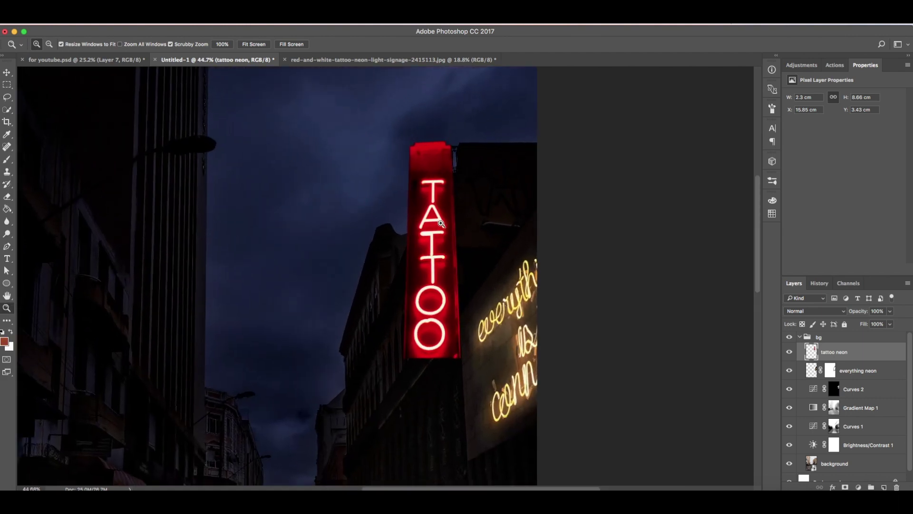
- Distort the sign's right side and top-right corner to follow the building, then nudge it right
key(ctrl+t)
right_click(430, 205)
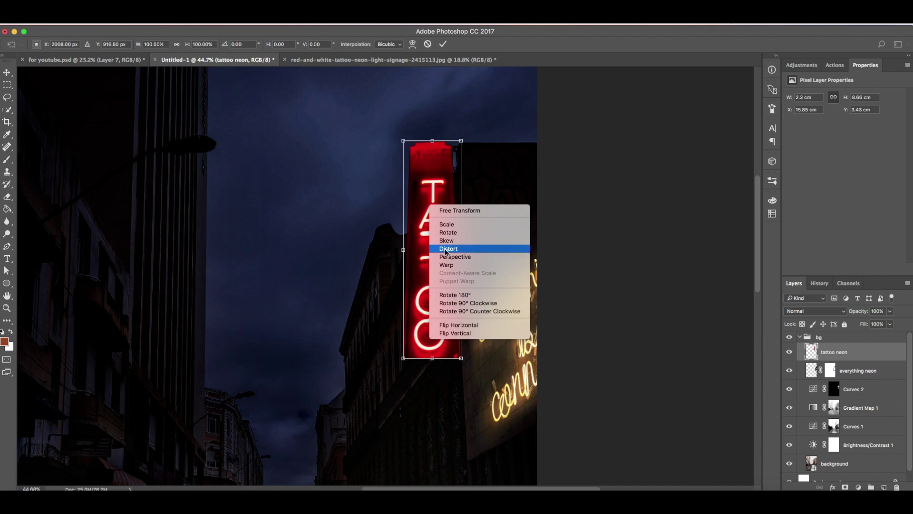
click(448, 249)
drag(461, 250, 461, 253)
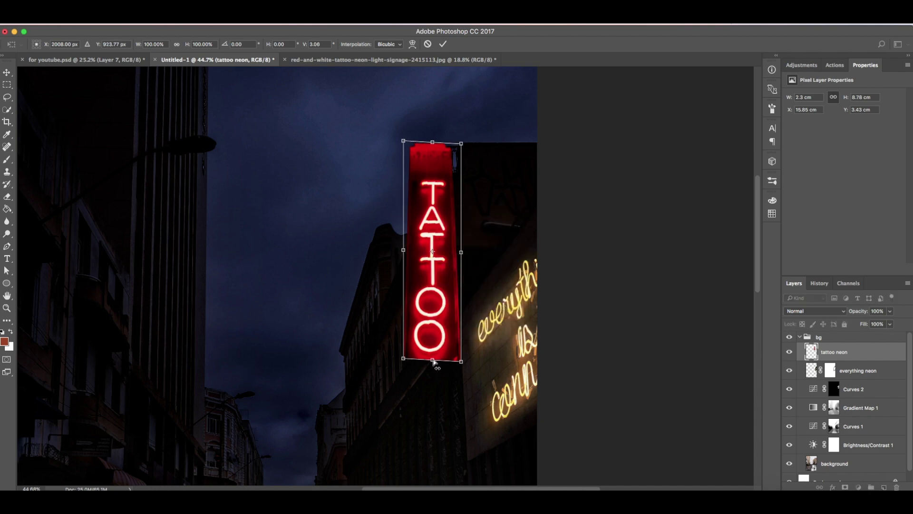
drag(434, 362, 457, 355)
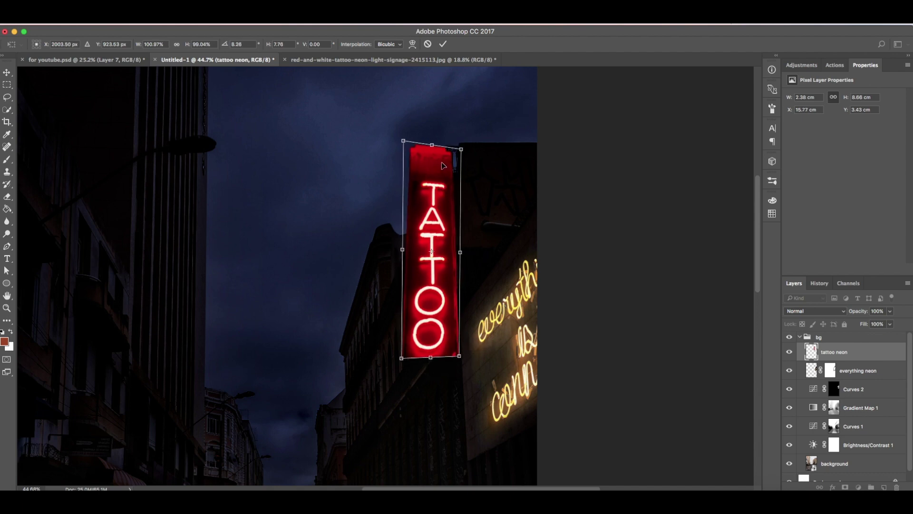
click(443, 44)
drag(442, 180, 446, 176)
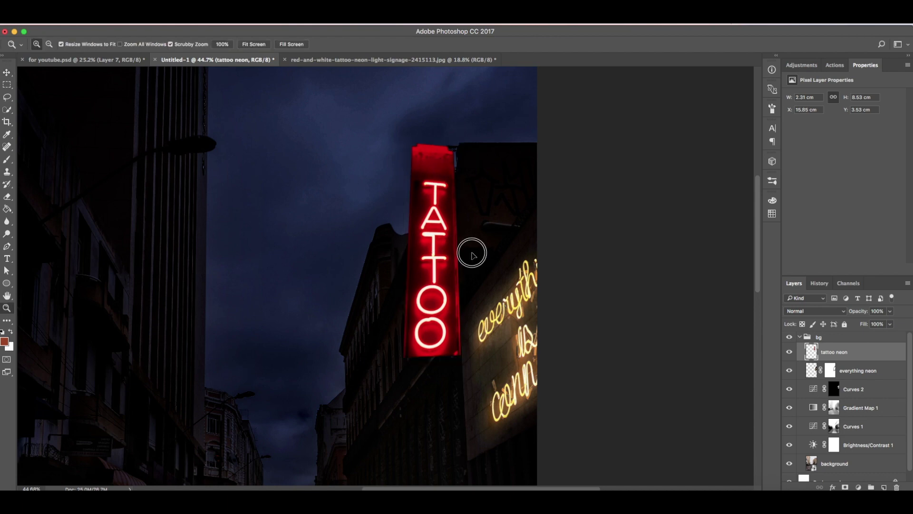
- Distort the bottom-left corner slightly inward, leaving the sign at 2.18 × 8.53 cm against the building
scroll(471, 251, up, 3)
right_click(457, 264)
key(Escape)
key(ctrl+t)
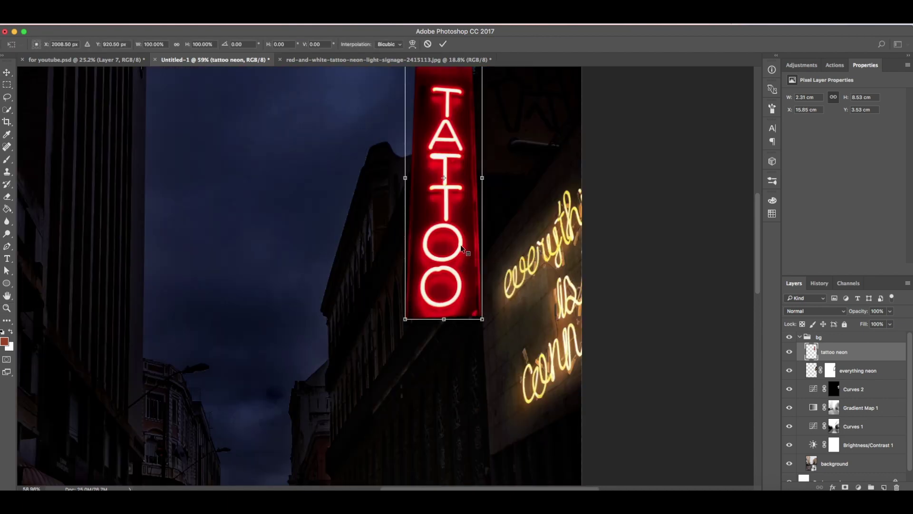
right_click(461, 247)
click(474, 290)
drag(406, 320, 409, 320)
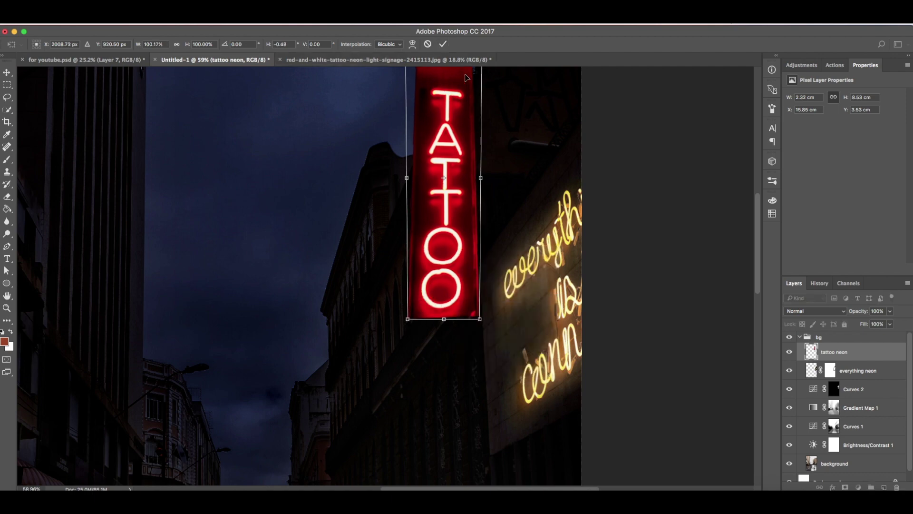
click(443, 43)
key(z)
drag(484, 199, 504, 242)
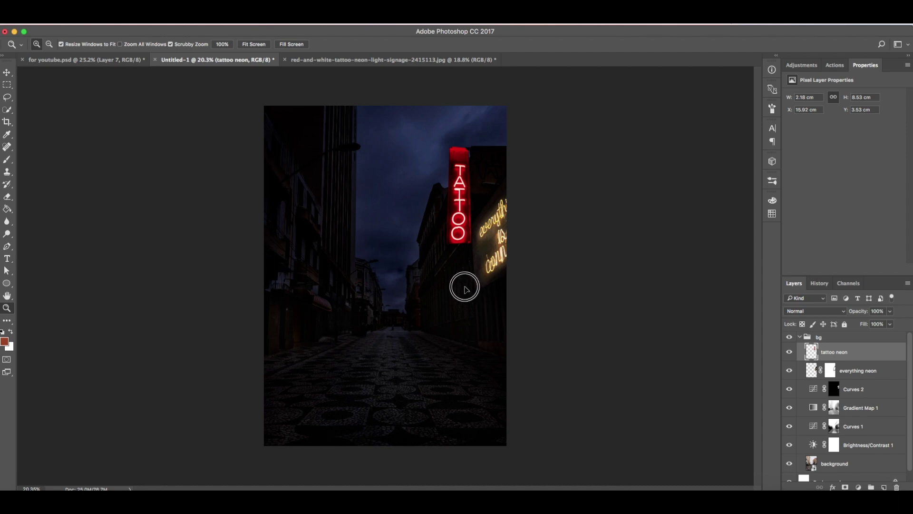
- Zoom slightly into the street, then switch to the 'for youtube.psd' composite document
drag(465, 283, 495, 299)
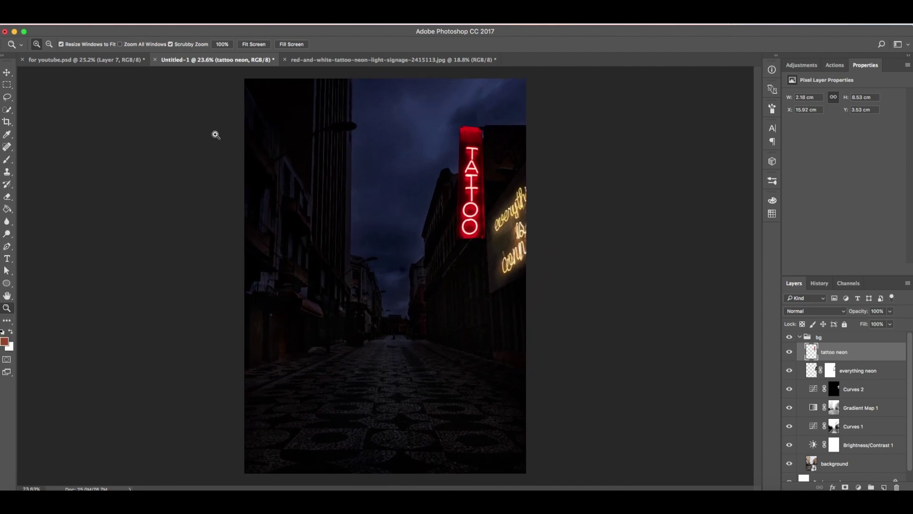
click(119, 60)
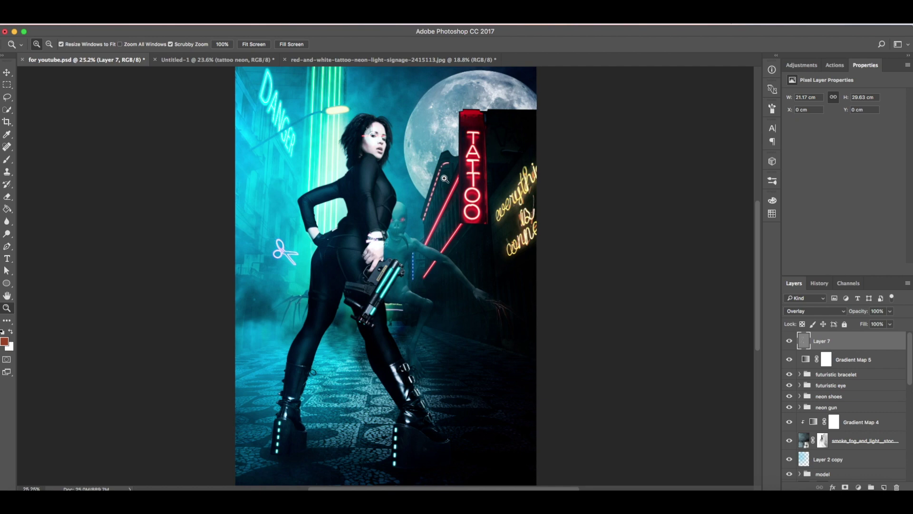